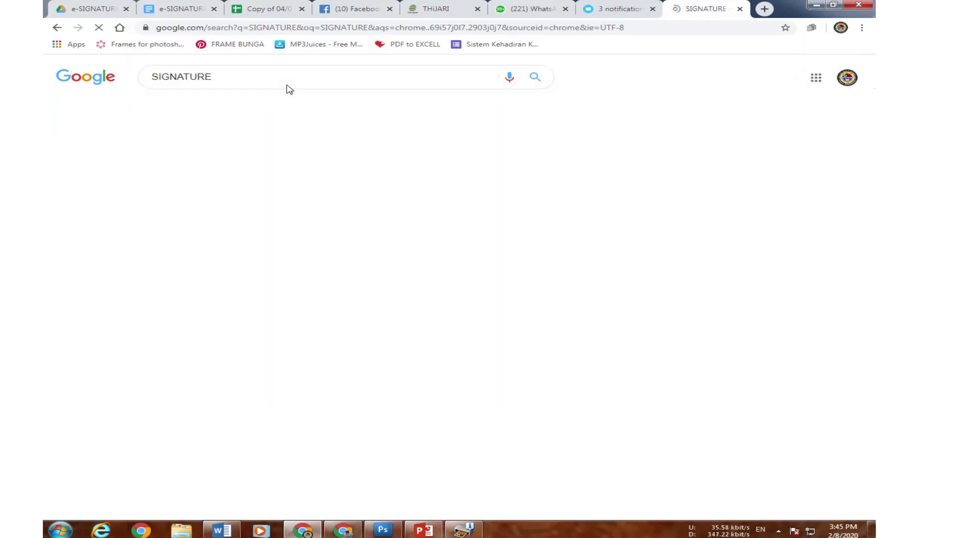
# Browse the Google Images signature results and open the Gary Vee transparent signature's StickPNG page in a new tab.
pyautogui.click(222, 110)
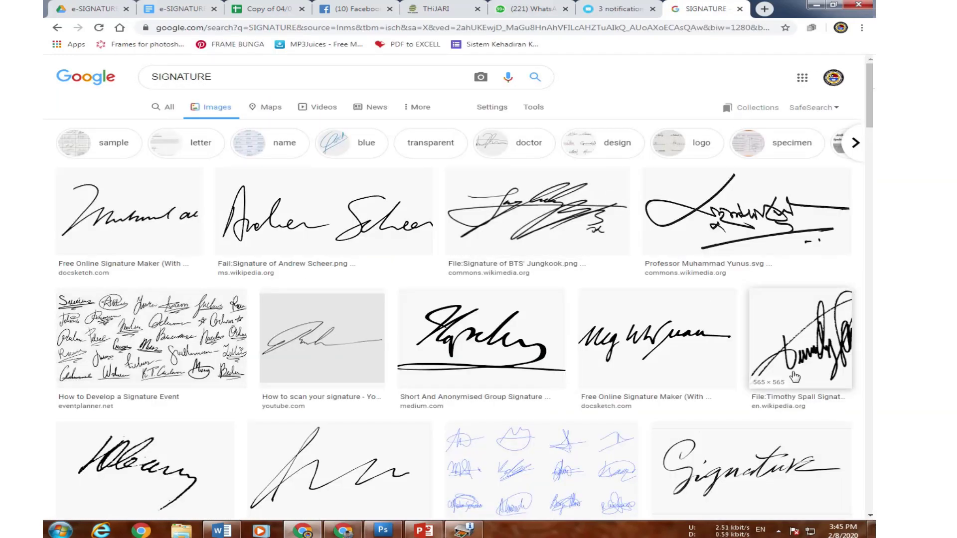
pyautogui.scroll(-2, 680, 429)
pyautogui.scroll(-10, 680, 429)
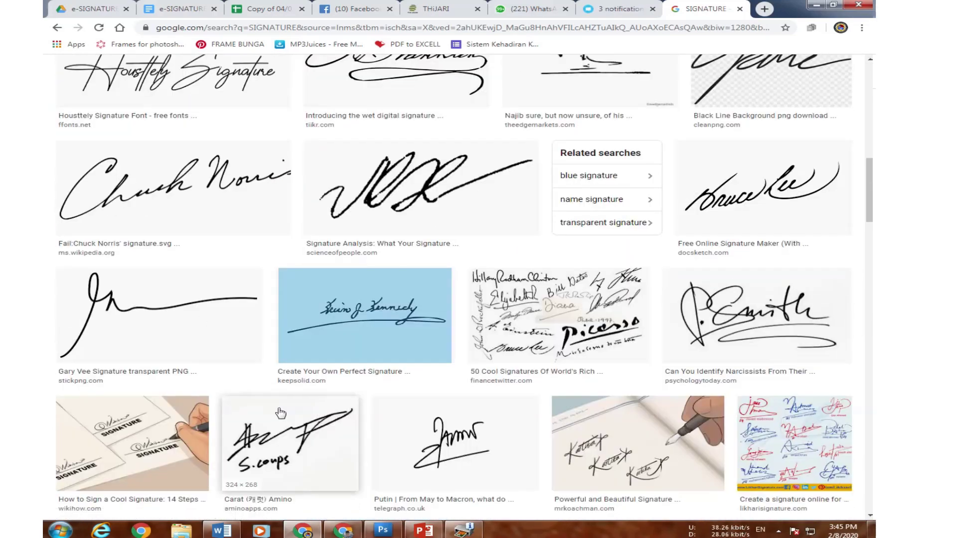
pyautogui.click(173, 338)
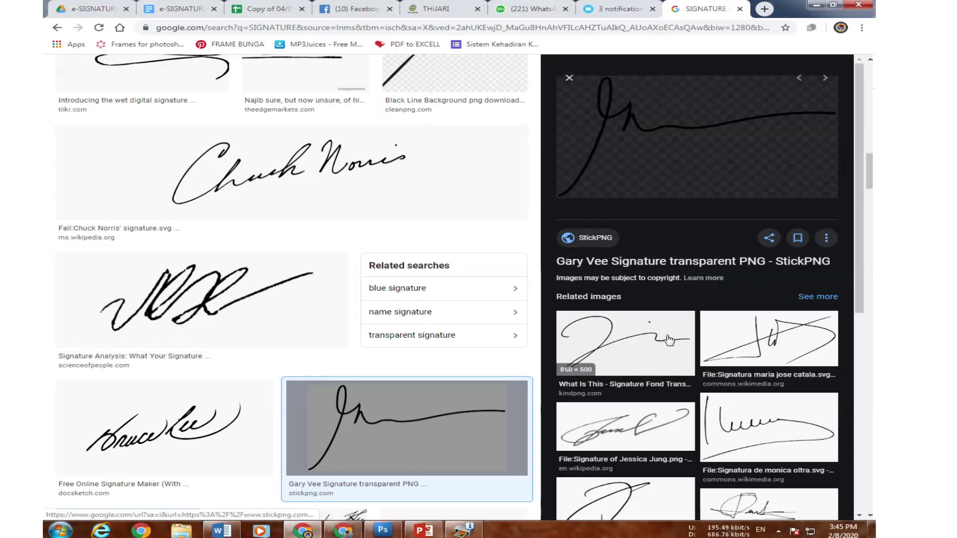
pyautogui.click(164, 307)
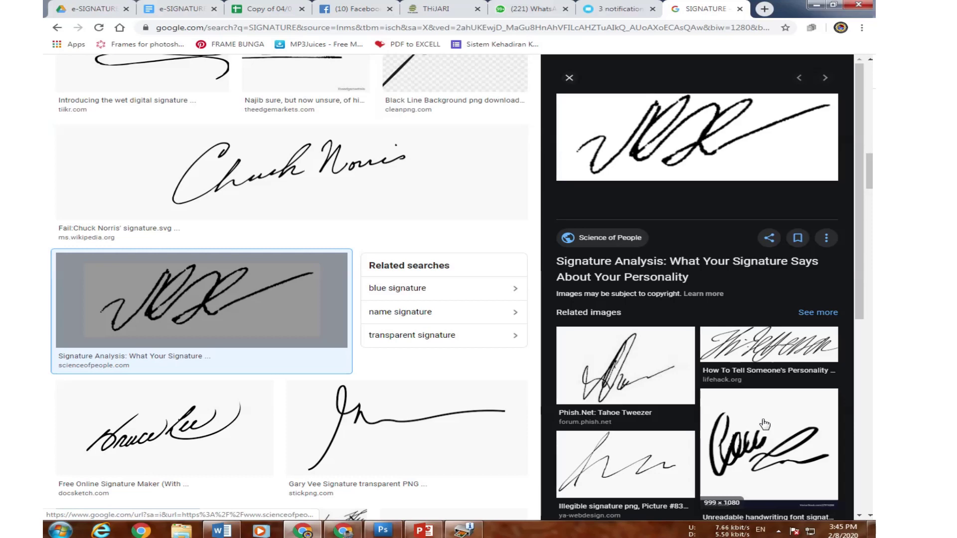
pyautogui.scroll(-7, 768, 429)
pyautogui.click(643, 377)
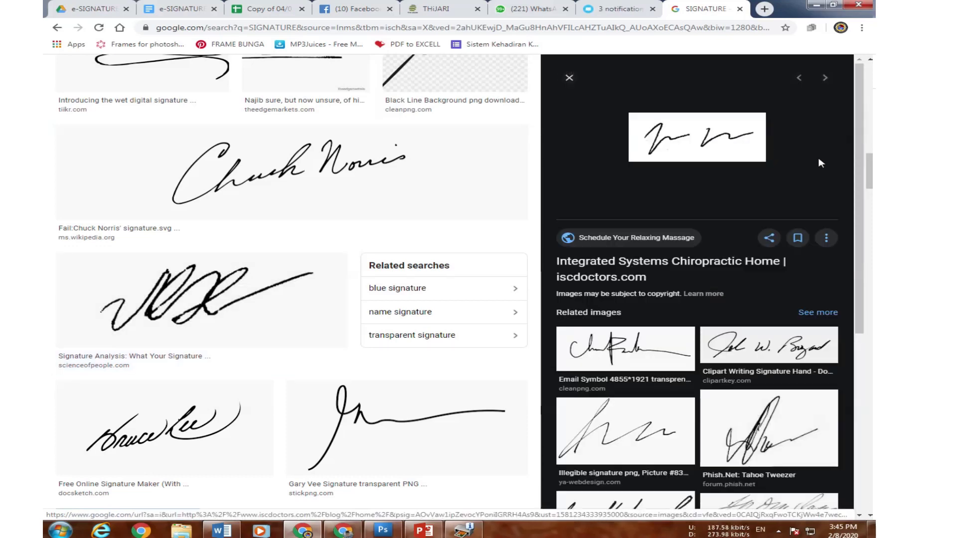
pyautogui.click(428, 408)
pyautogui.click(728, 169)
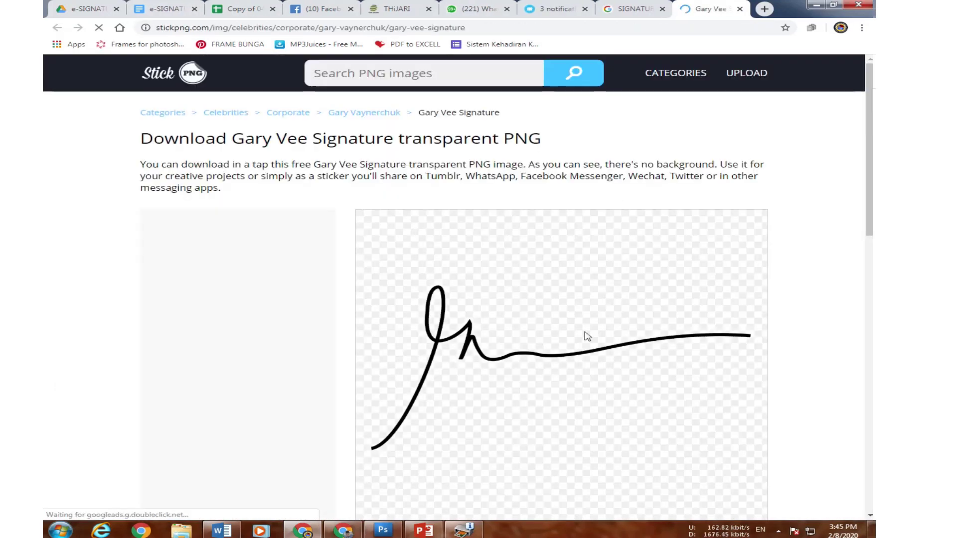
# Capture the Gary Vee signature area with Lightshot and copy it to the clipboard.
pyautogui.press('Print')
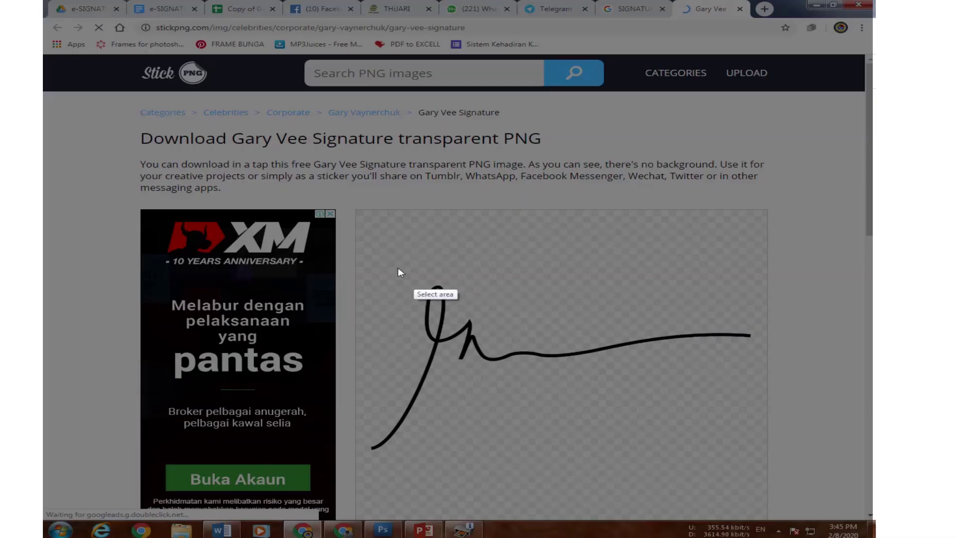
pyautogui.moveTo(355, 240)
pyautogui.mouseDown()
pyautogui.moveTo(397, 274)
pyautogui.moveTo(760, 467)
pyautogui.mouseUp()
pyautogui.hotkey('ctrl', 'c')
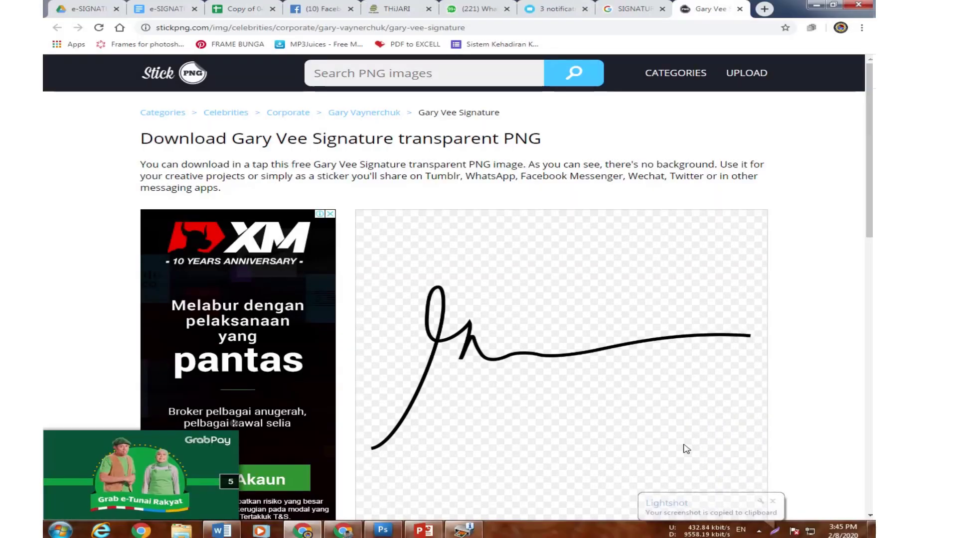
pyautogui.click(65, 528)
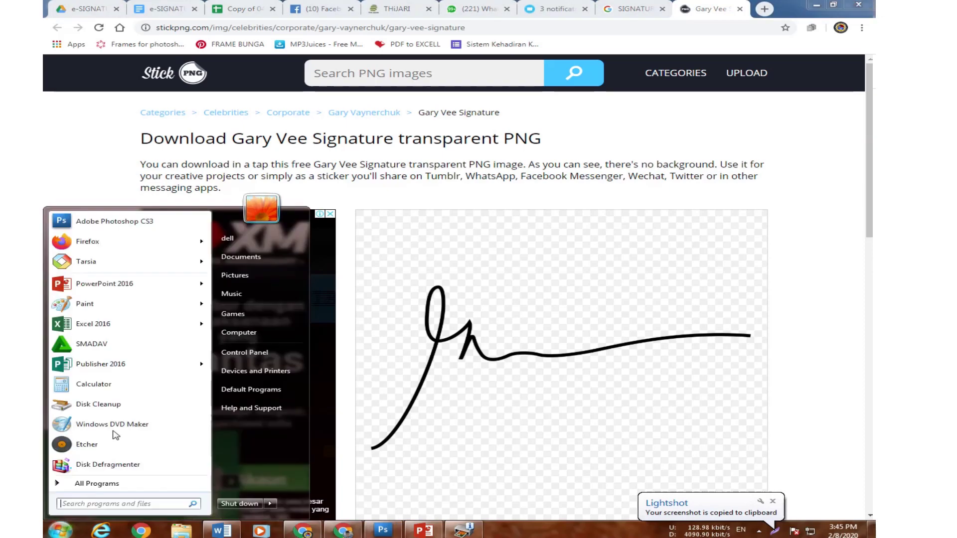
# Paste the signature screenshot into Paint and save it as the PNG file Untitled on the Desktop, replacing the old file.
pyautogui.click(76, 299)
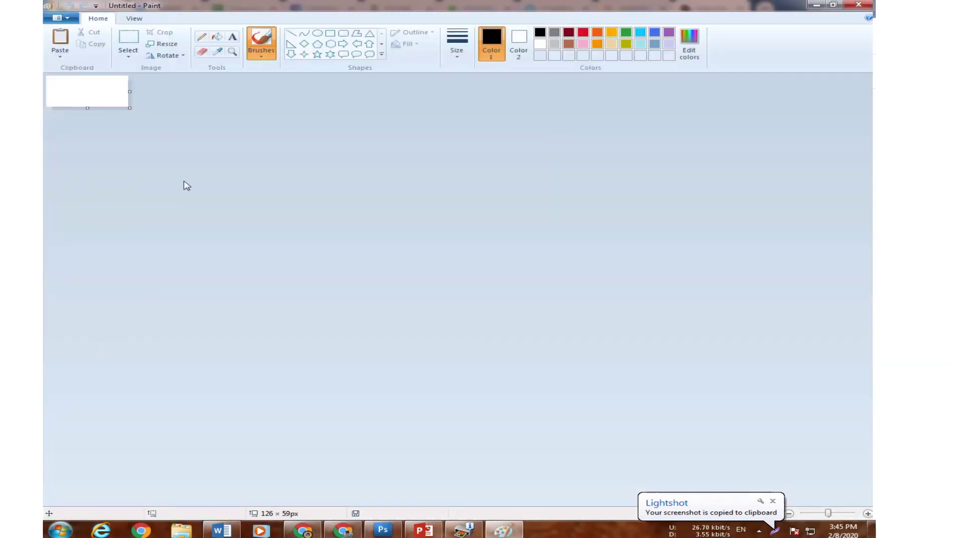
pyautogui.hotkey('ctrl', 'v')
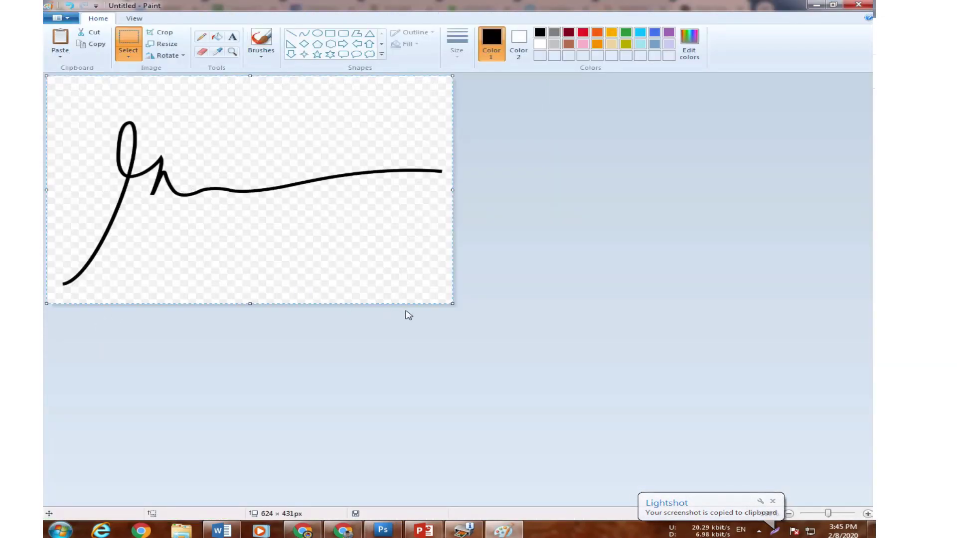
pyautogui.click(64, 18)
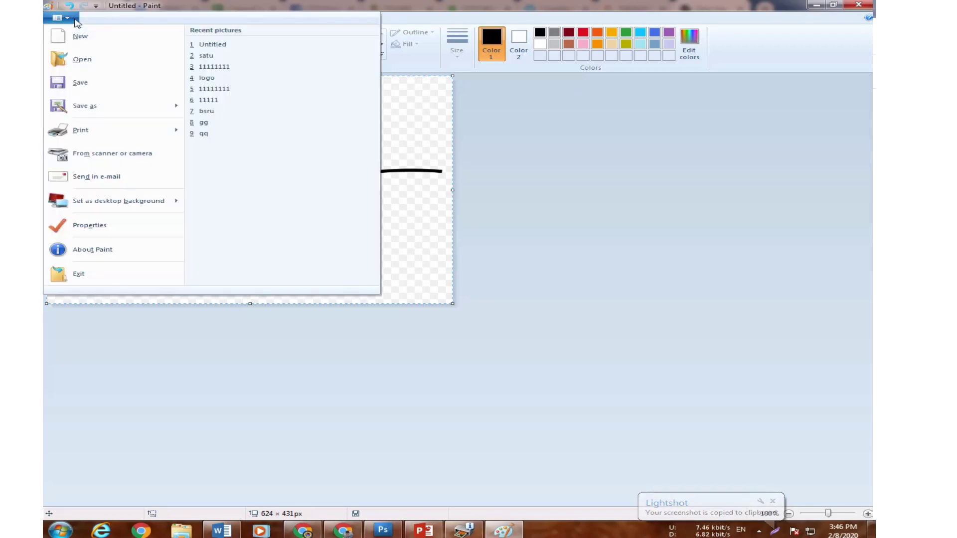
pyautogui.moveTo(111, 101)
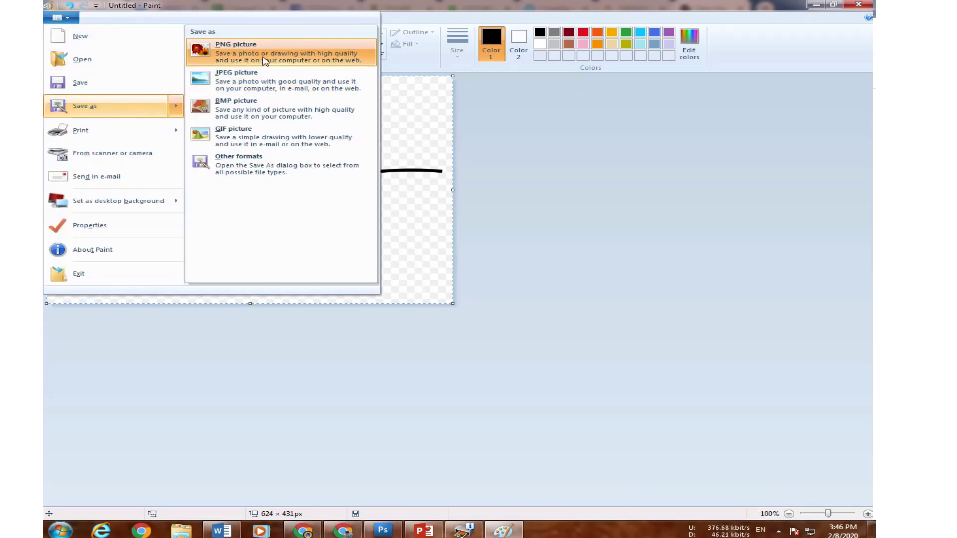
pyautogui.click(264, 56)
pyautogui.click(531, 380)
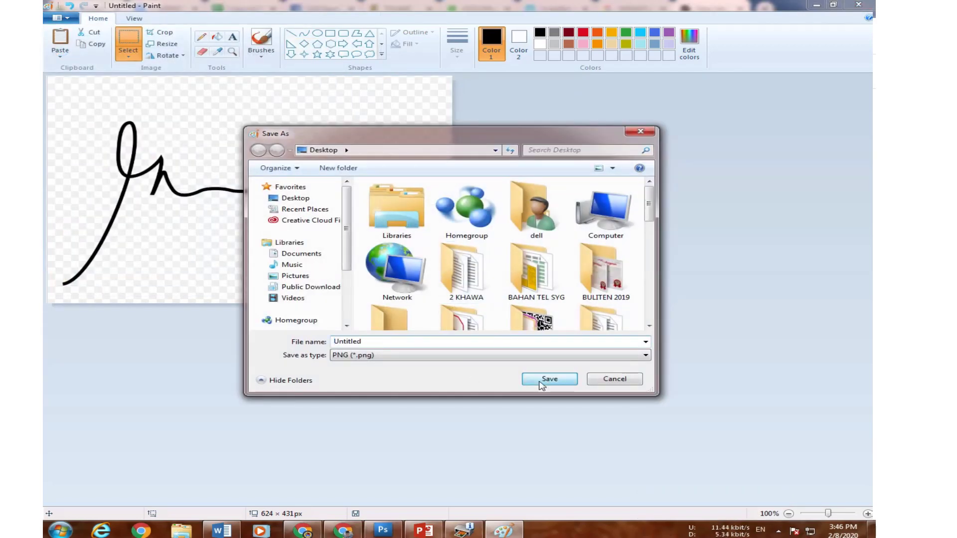
pyautogui.click(489, 298)
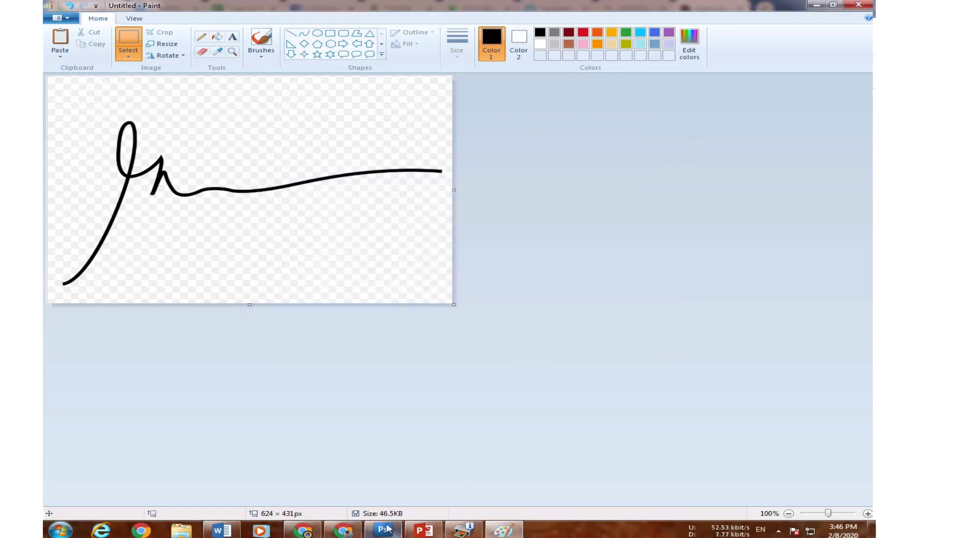
pyautogui.click(387, 529)
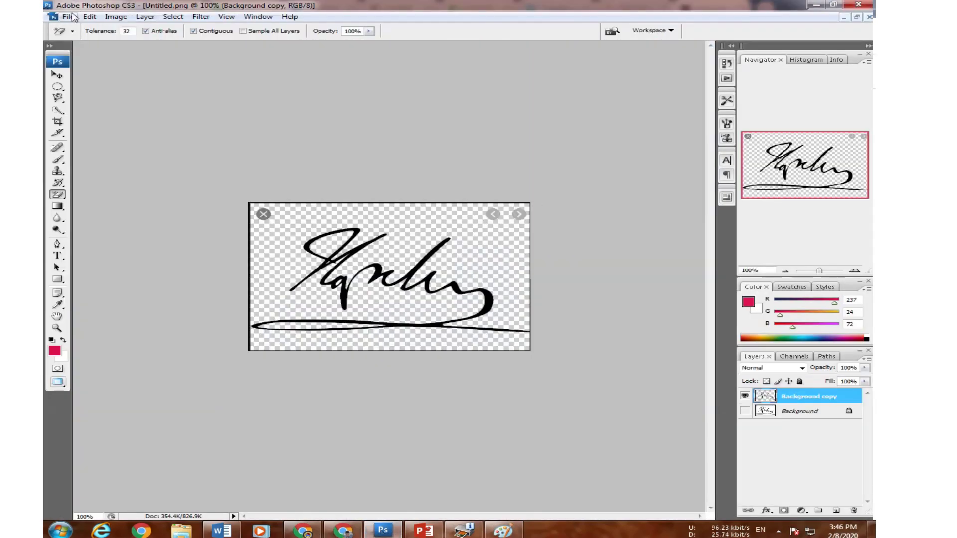
# Open the saved Untitled signature image from the Desktop in Photoshop, updating the document.
pyautogui.click(68, 17)
pyautogui.click(78, 39)
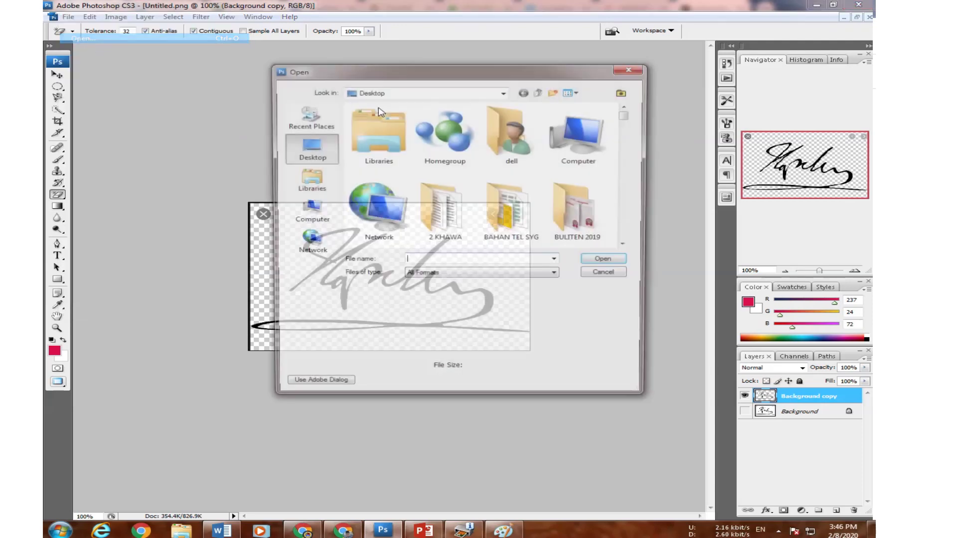
pyautogui.moveTo(627, 117); pyautogui.dragTo(631, 249)
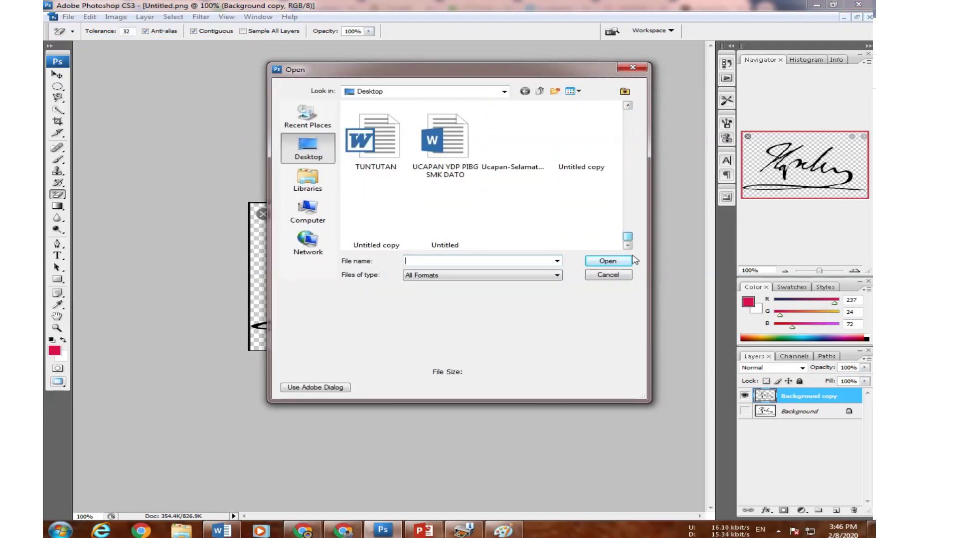
pyautogui.click(442, 228)
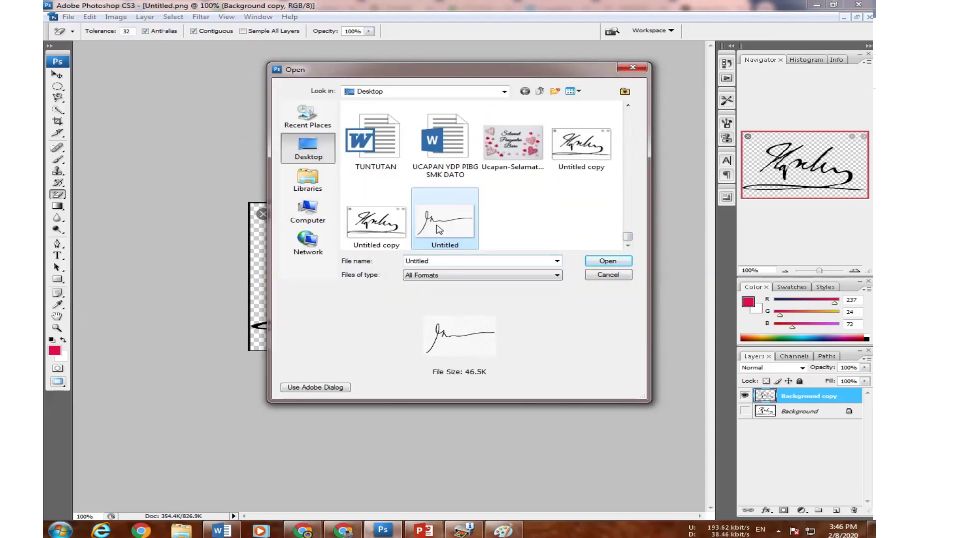
pyautogui.click(595, 262)
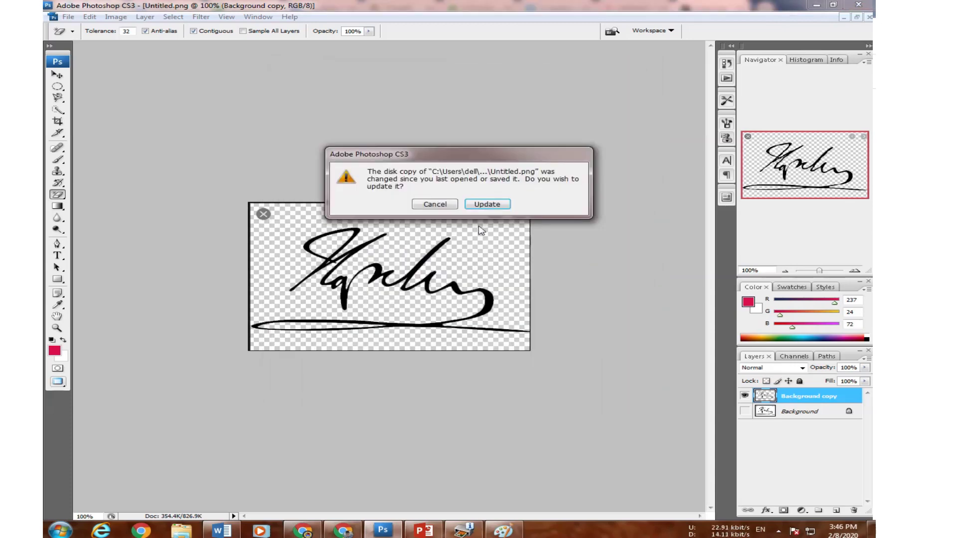
pyautogui.click(479, 204)
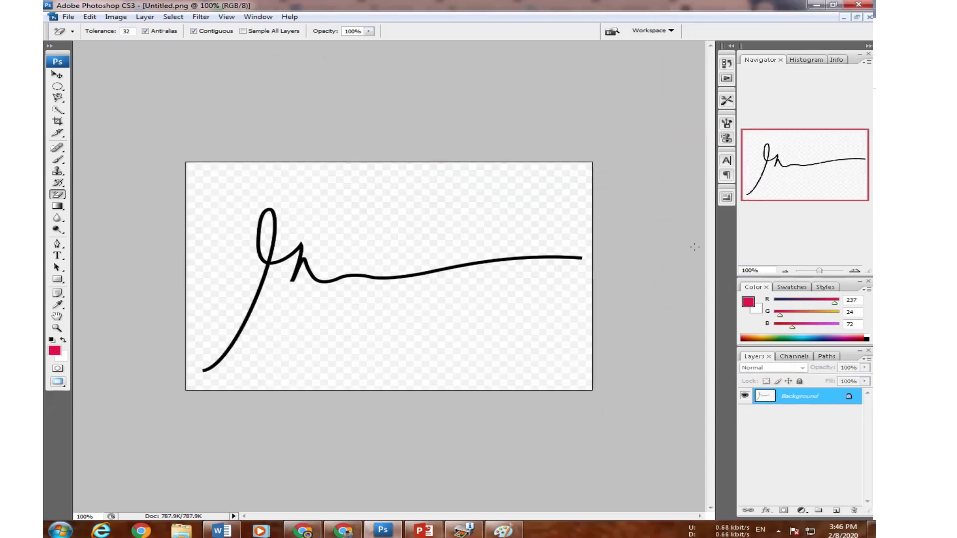
# Duplicate the Background layer and hide the original Background layer.
pyautogui.rightClick(787, 398)
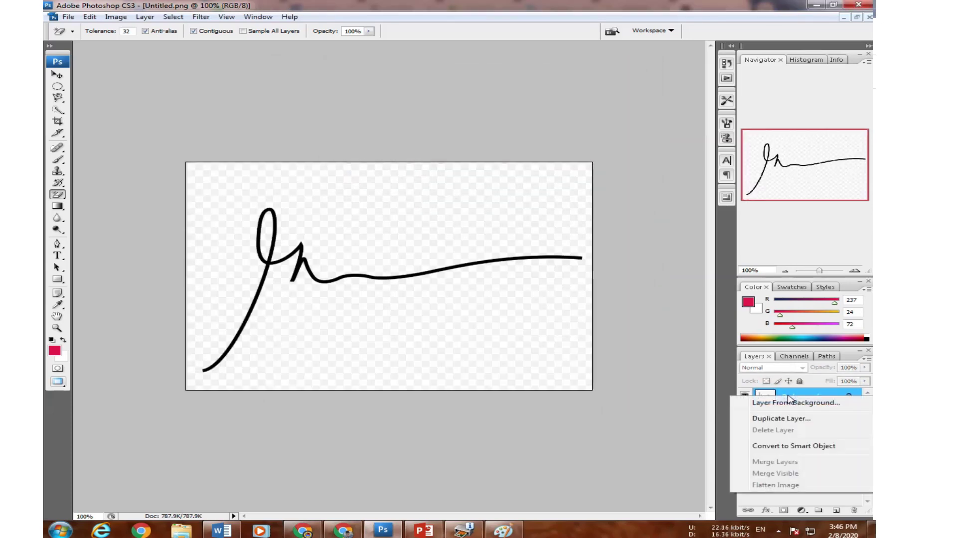
pyautogui.click(802, 419)
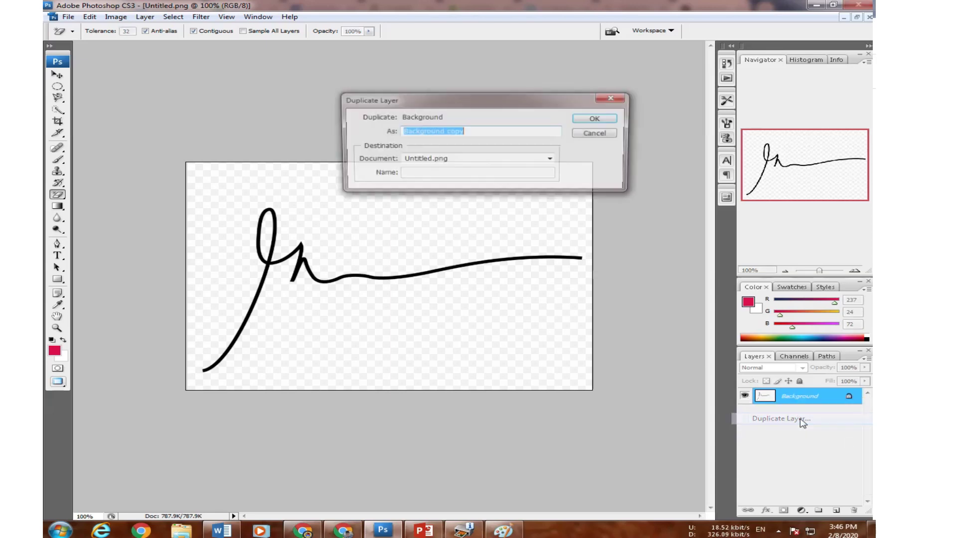
pyautogui.click(603, 121)
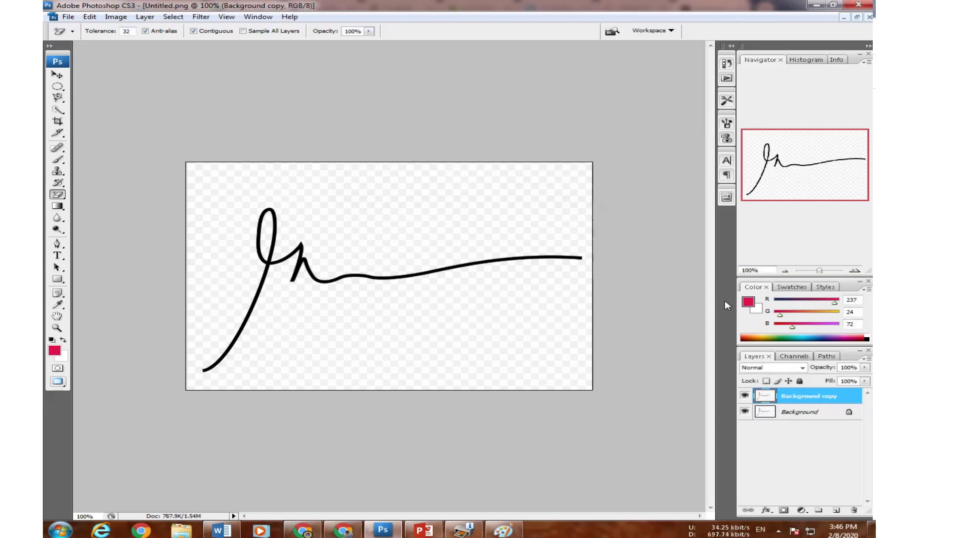
pyautogui.click(745, 396)
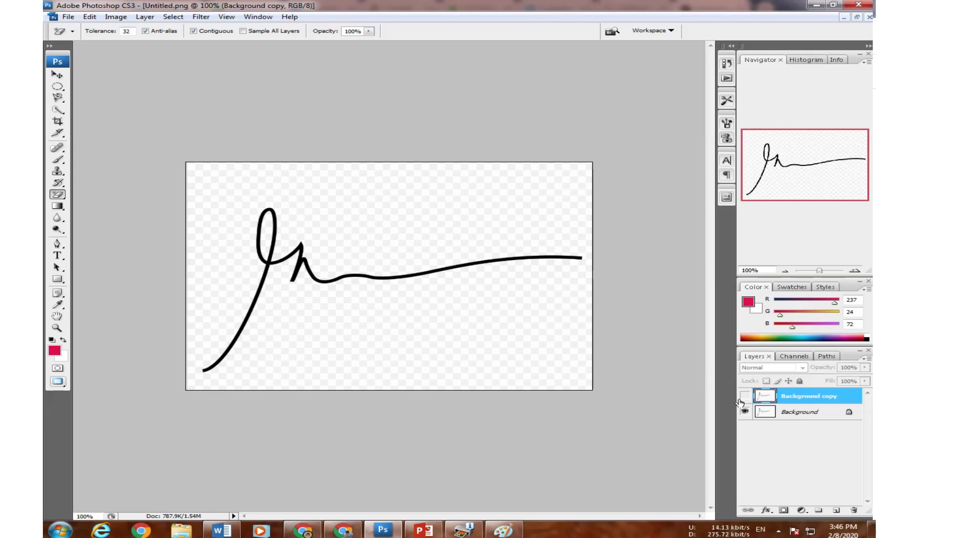
pyautogui.click(744, 396)
pyautogui.click(744, 412)
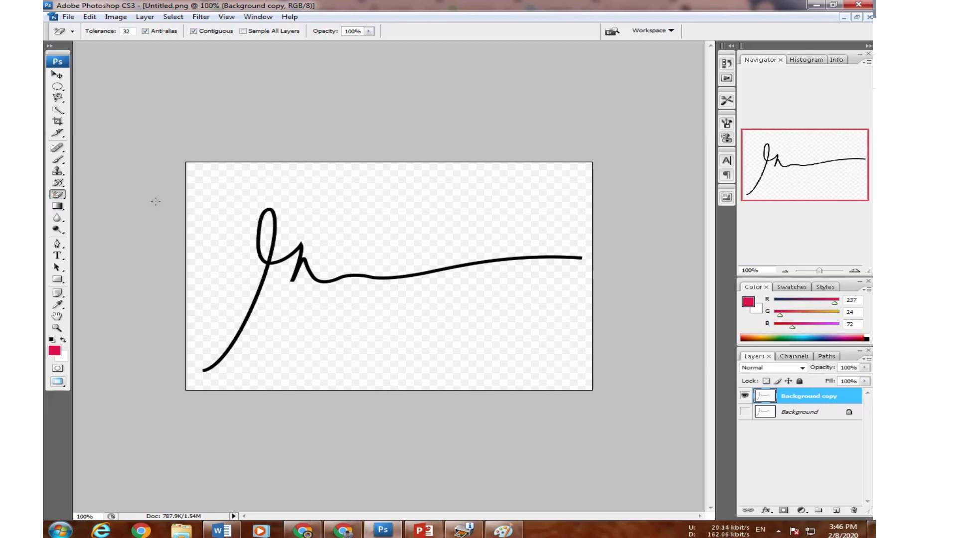
# Erase the white background and the white inside the signature's loop with the Magic Eraser.
pyautogui.click(235, 189)
pyautogui.click(265, 225)
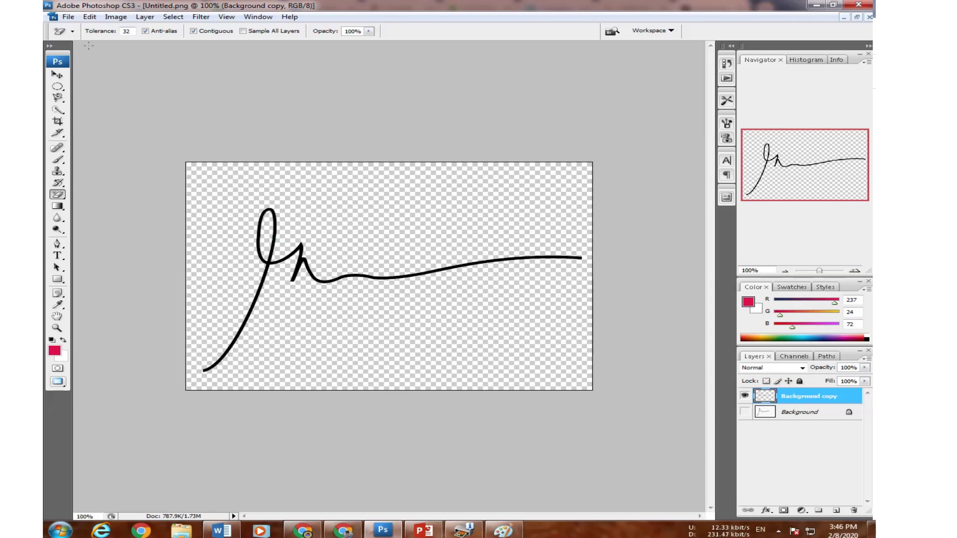
pyautogui.click(68, 17)
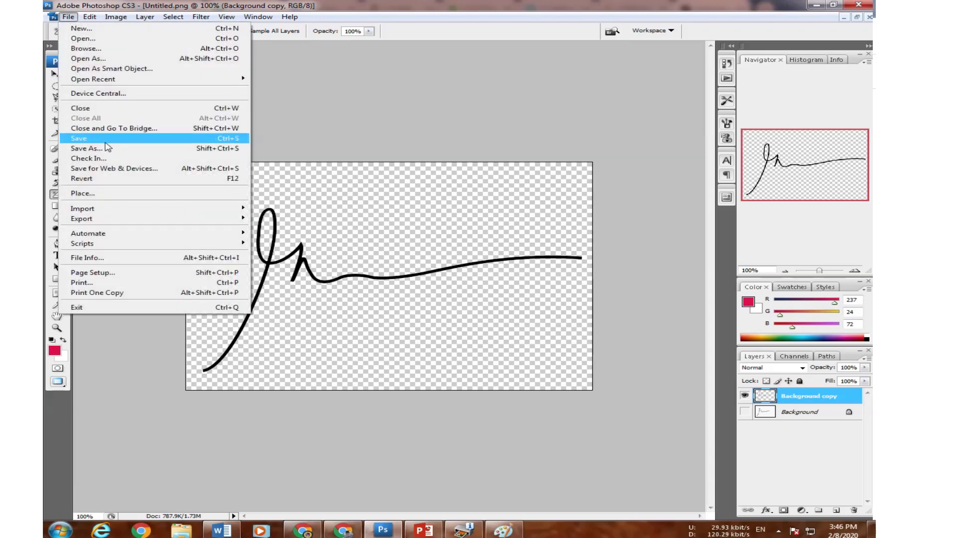
# Save the image in JPEG format as Untitled copy.jpg, replacing the existing file.
pyautogui.click(138, 149)
pyautogui.click(508, 225)
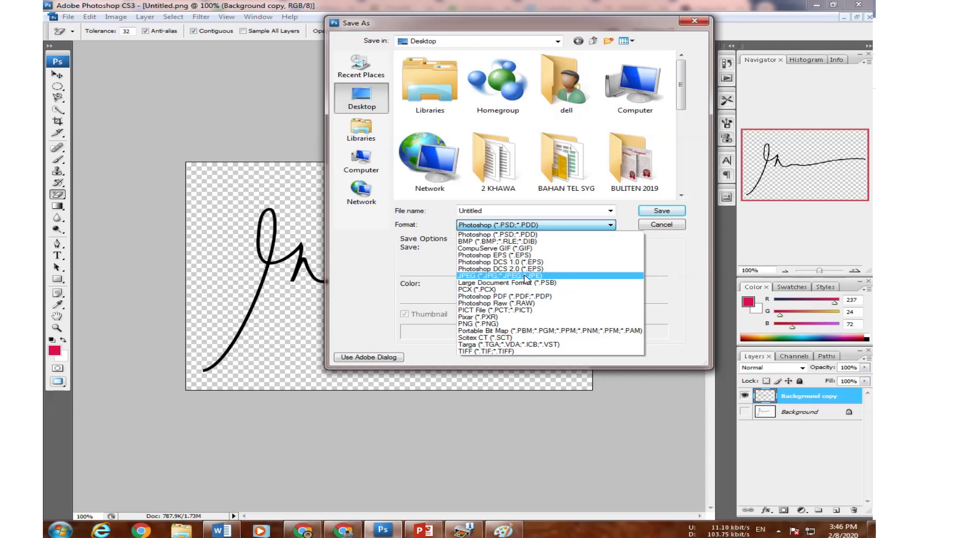
pyautogui.click(503, 275)
pyautogui.click(648, 211)
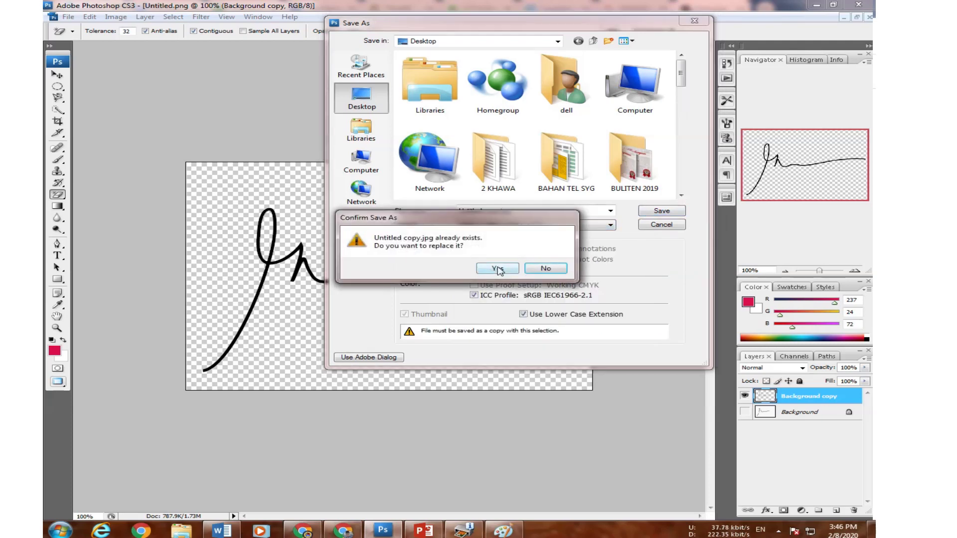
pyautogui.click(504, 266)
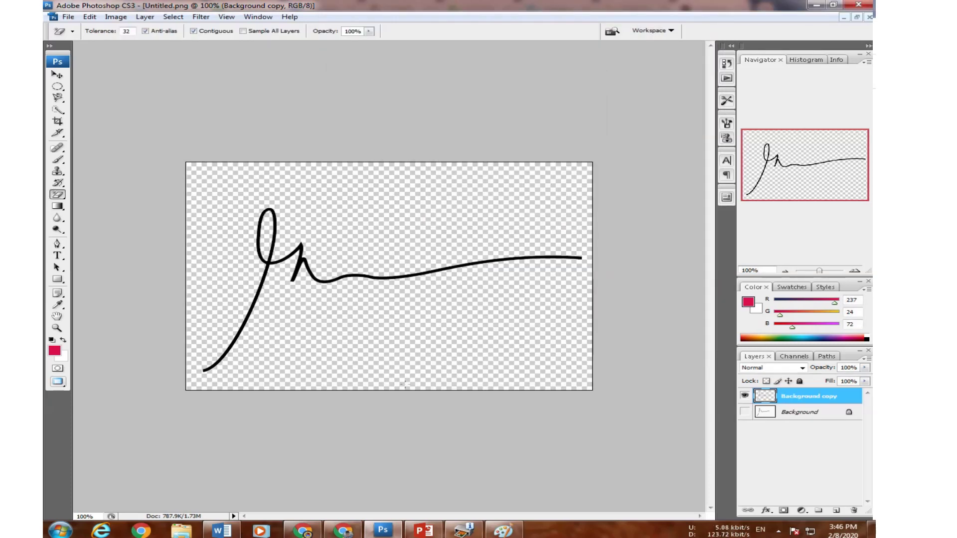
pyautogui.click(313, 530)
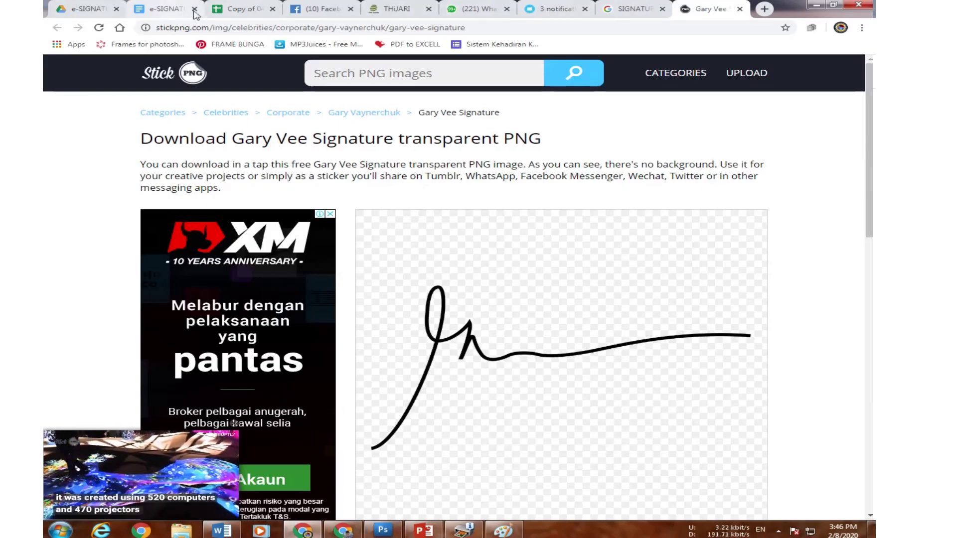
# Show My Drive in Google Drive and minimize the other windows to uncover the desktop.
pyautogui.click(232, 8)
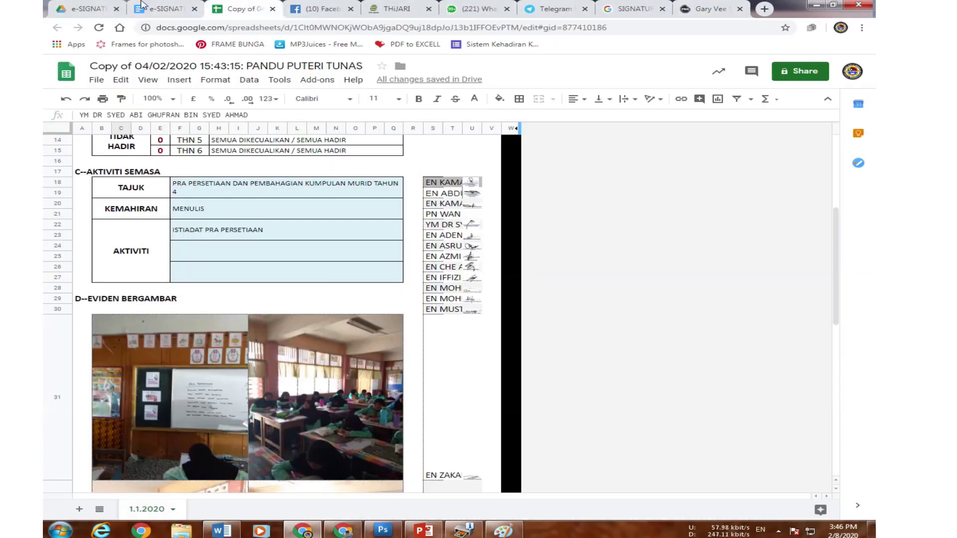
pyautogui.click(87, 9)
pyautogui.click(143, 163)
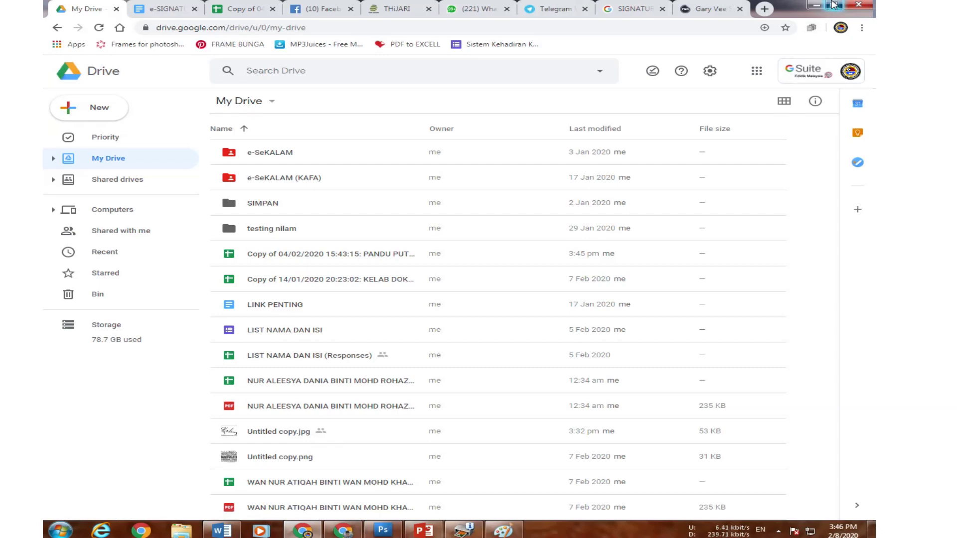
pyautogui.click(833, 5)
pyautogui.click(816, 6)
pyautogui.click(815, 6)
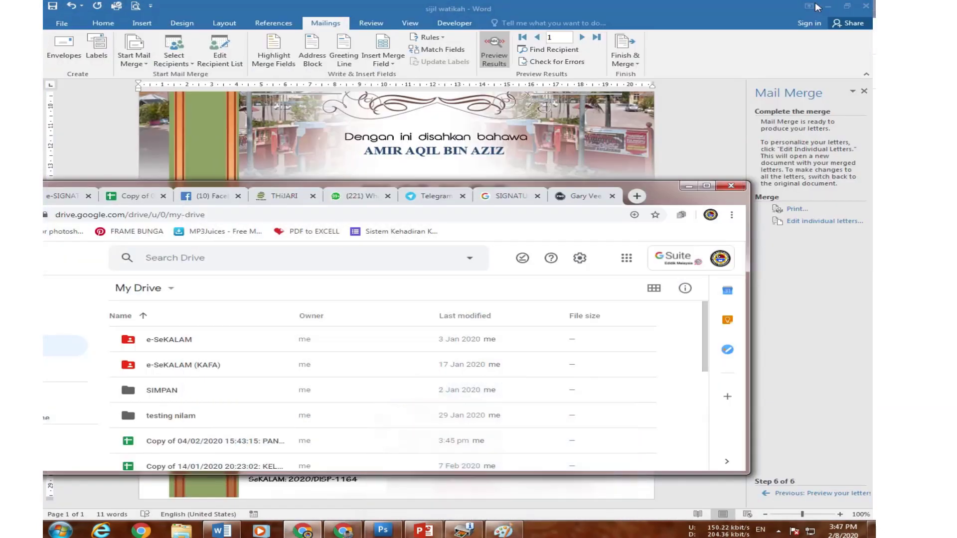
pyautogui.click(827, 6)
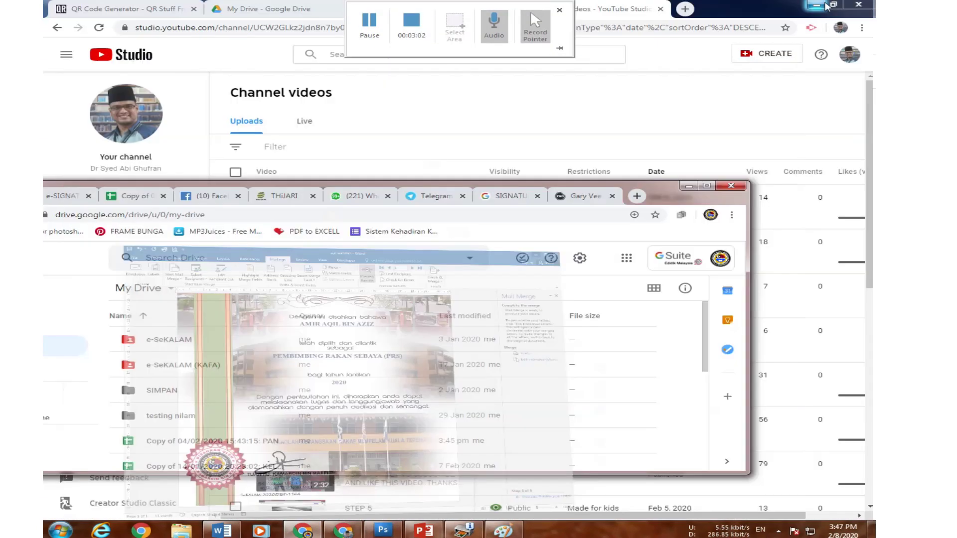
pyautogui.click(819, 6)
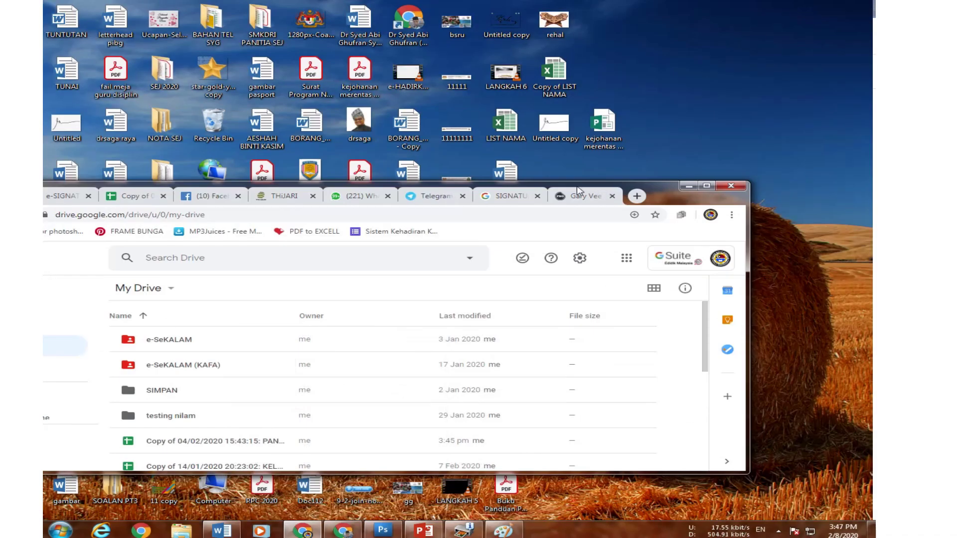
pyautogui.moveTo(654, 180); pyautogui.dragTo(748, 169)
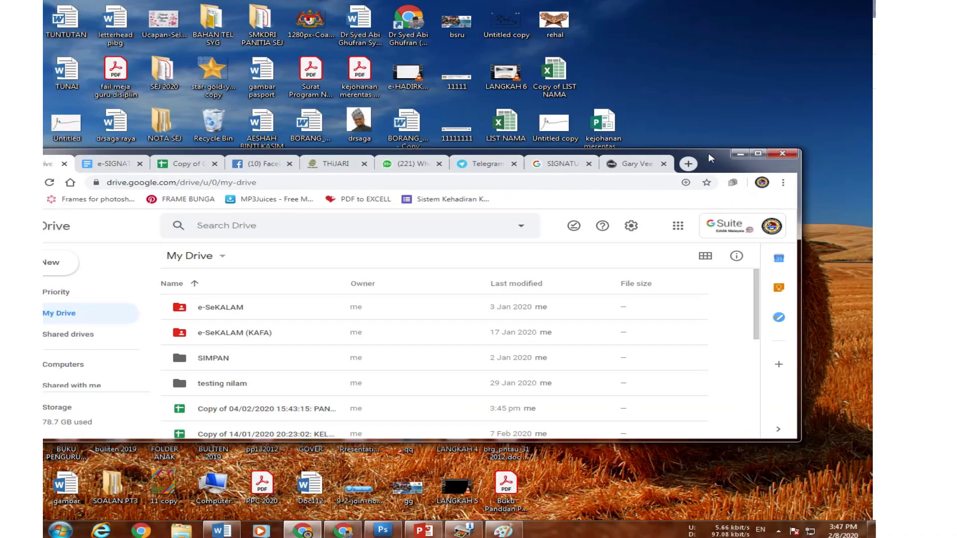
# Rename the desktop 'Untitled copy' image to TEST and drag it into My Drive to upload.
pyautogui.click(562, 119)
pyautogui.rightClick(562, 120)
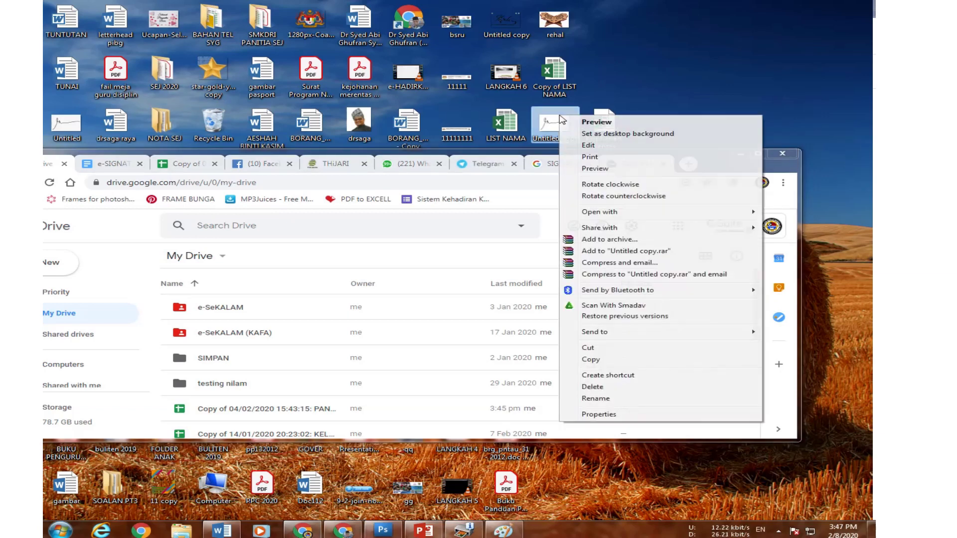
pyautogui.click(619, 398)
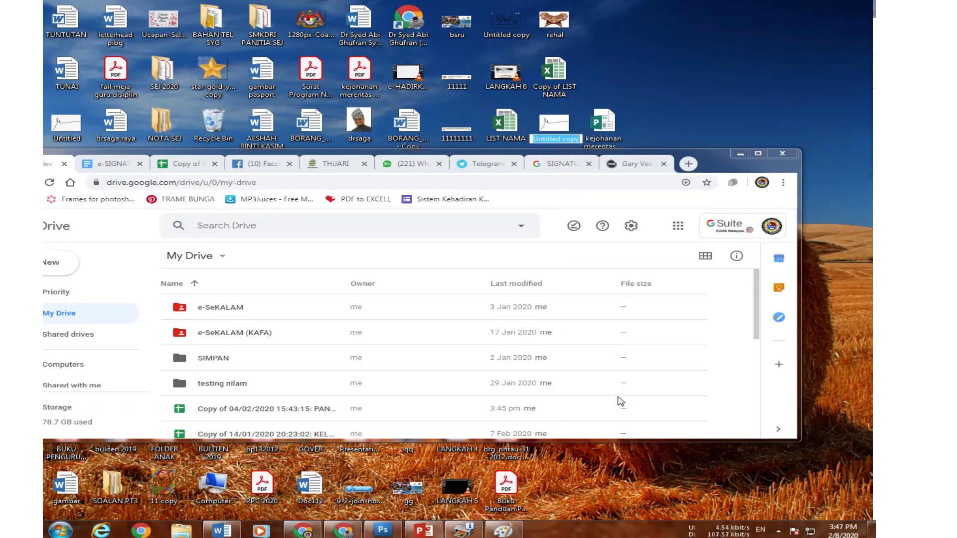
pyautogui.write('TEST')
pyautogui.press('Return')
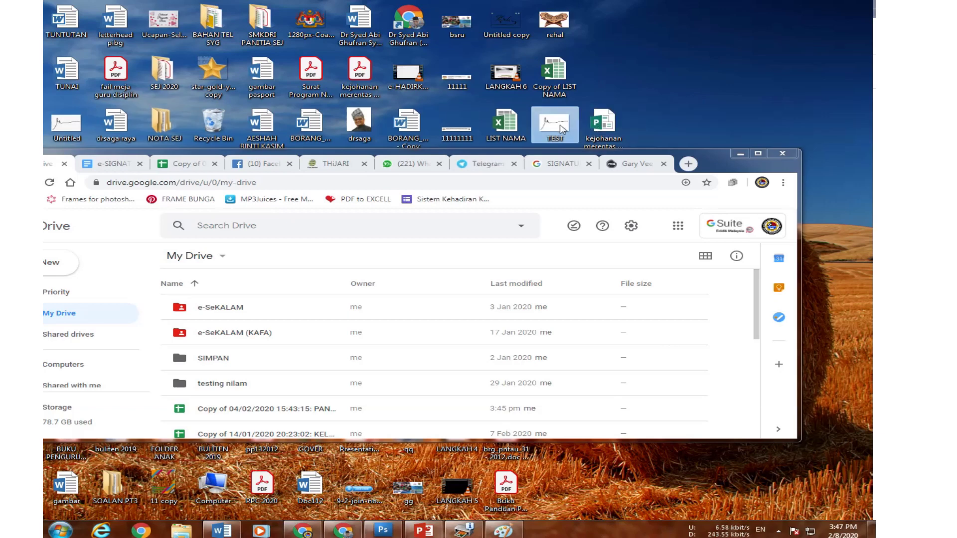
pyautogui.moveTo(562, 128); pyautogui.dragTo(335, 274)
pyautogui.click(758, 153)
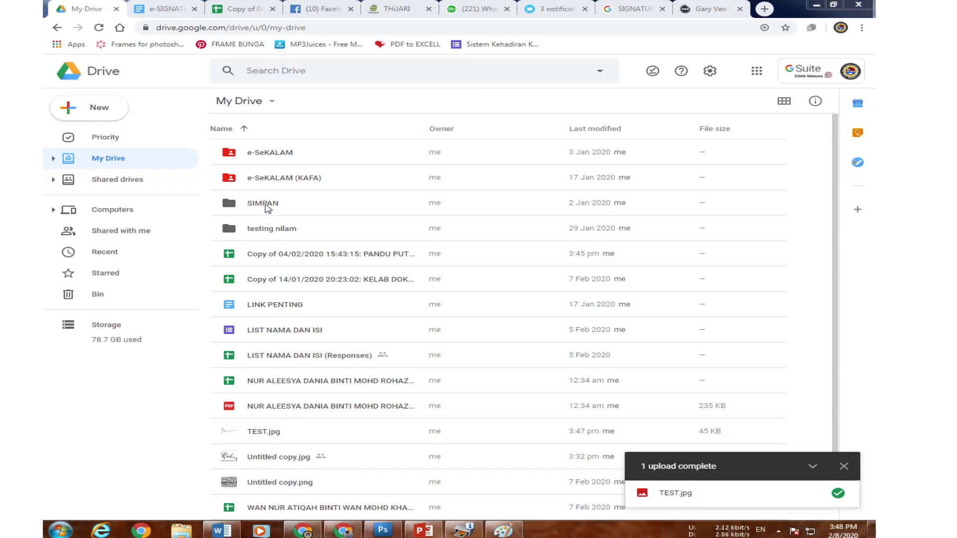
pyautogui.doubleClick(272, 159)
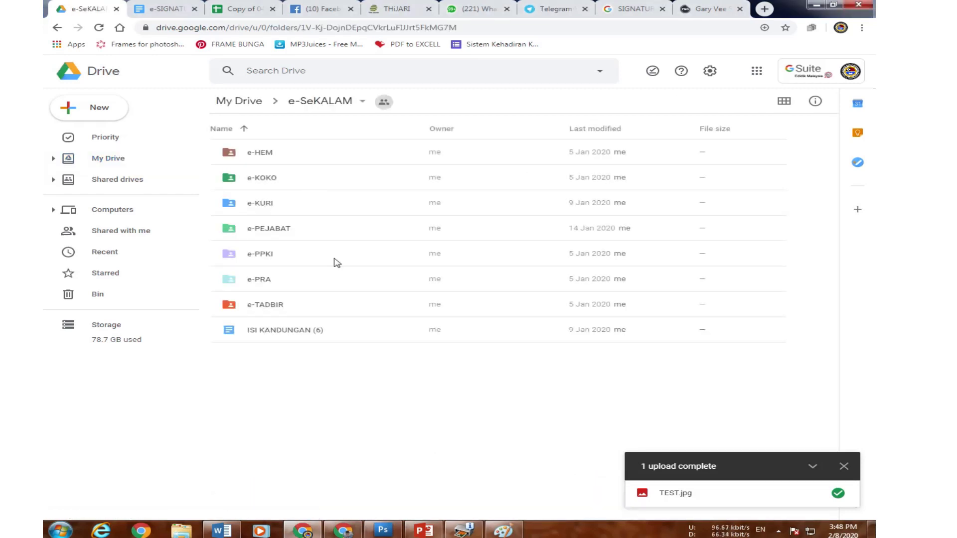
pyautogui.doubleClick(266, 308)
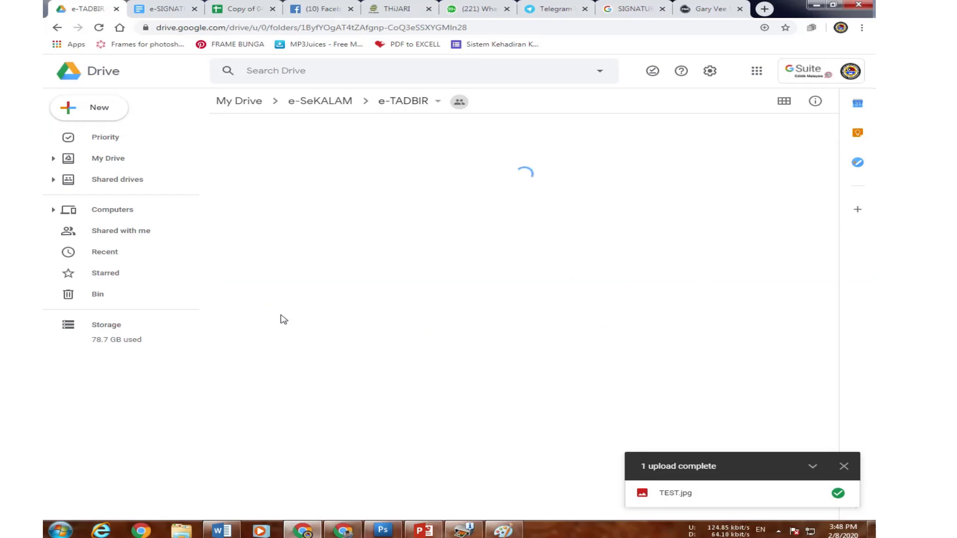
pyautogui.scroll(-10, 305, 451)
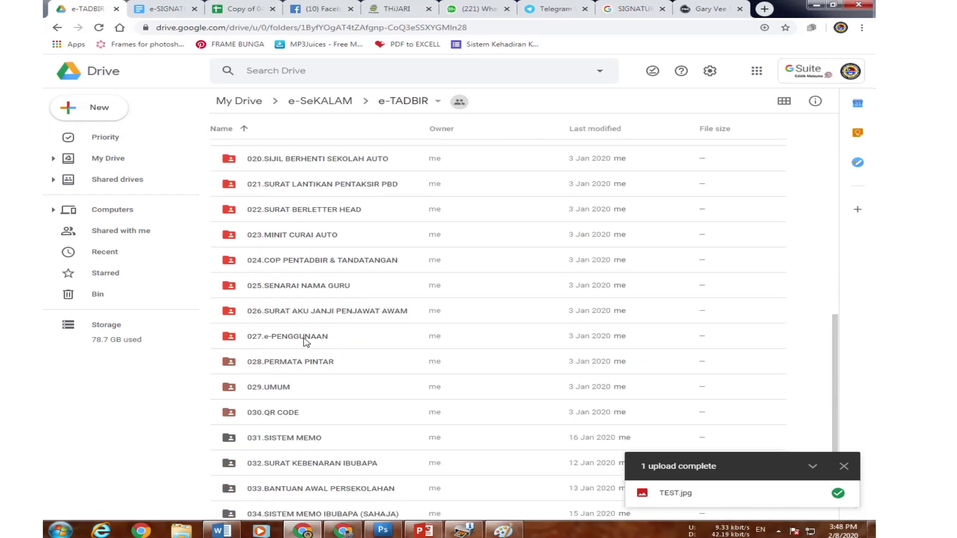
pyautogui.doubleClick(333, 260)
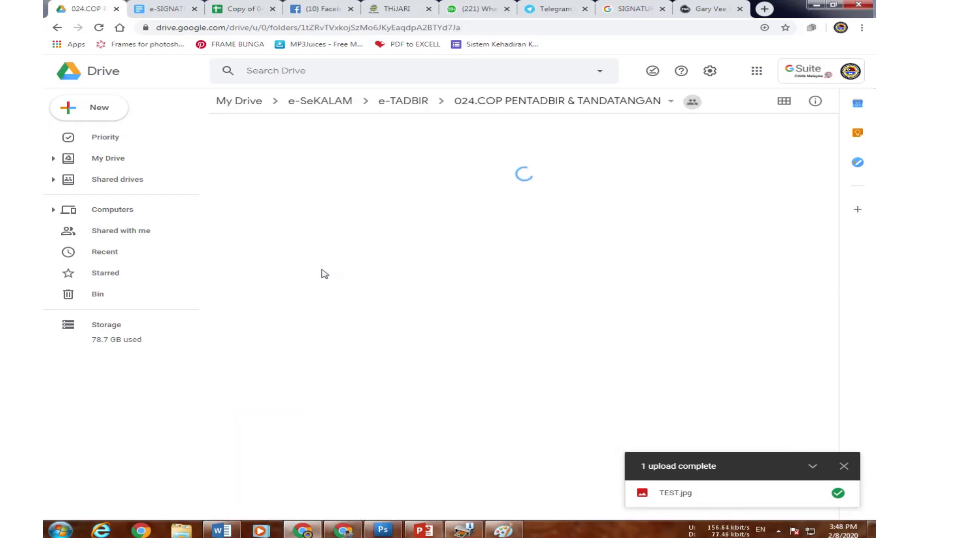
pyautogui.doubleClick(306, 152)
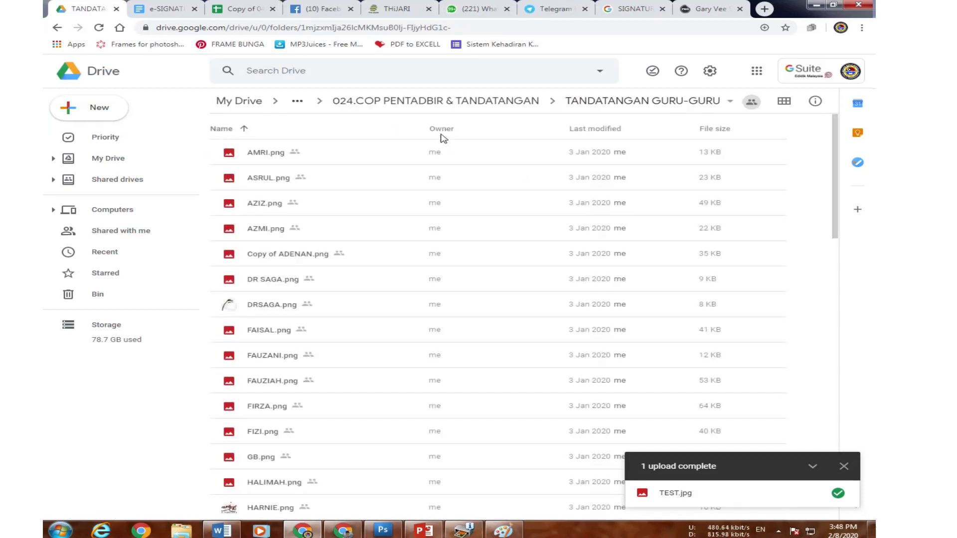
pyautogui.click(117, 166)
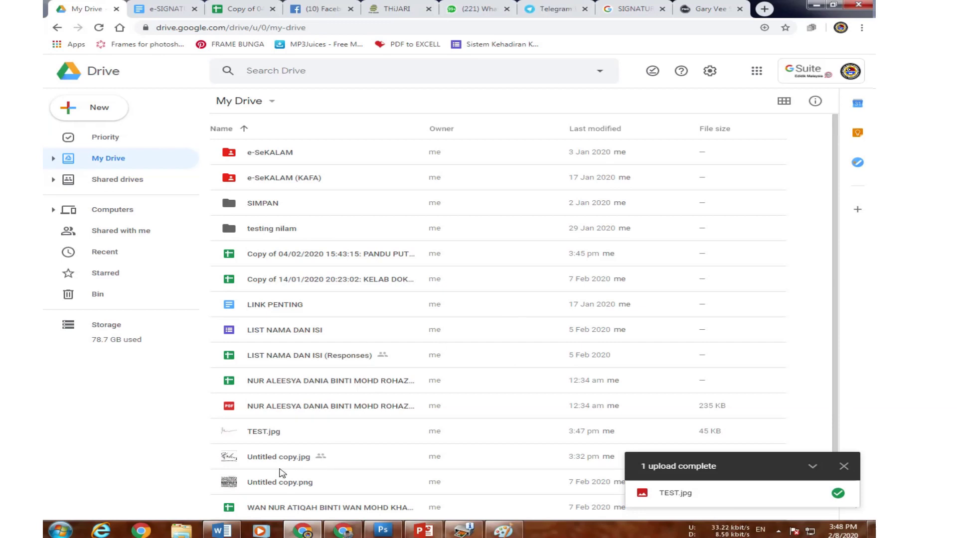
# Open e-SeKALAM then e-TADBIR, look inside 024.COP PENTADBIR & TANDATANGAN, and return to e-TADBIR.
pyautogui.click(282, 155)
pyautogui.doubleClick(284, 158)
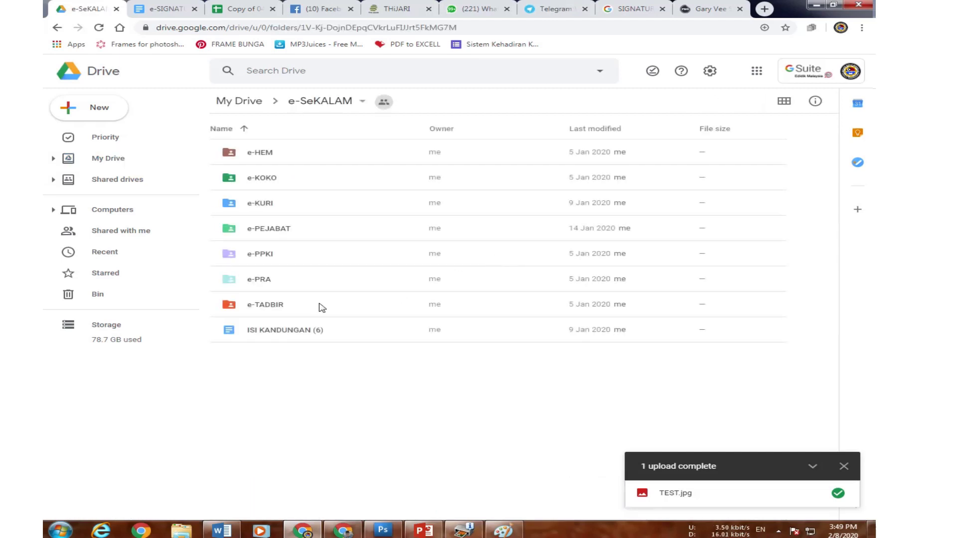
pyautogui.doubleClick(306, 306)
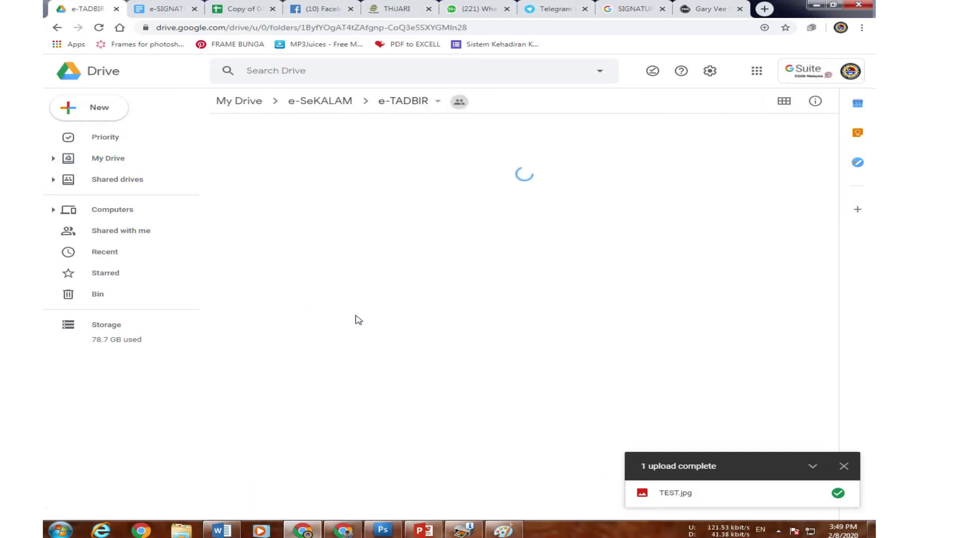
pyautogui.scroll(-7, 319, 461)
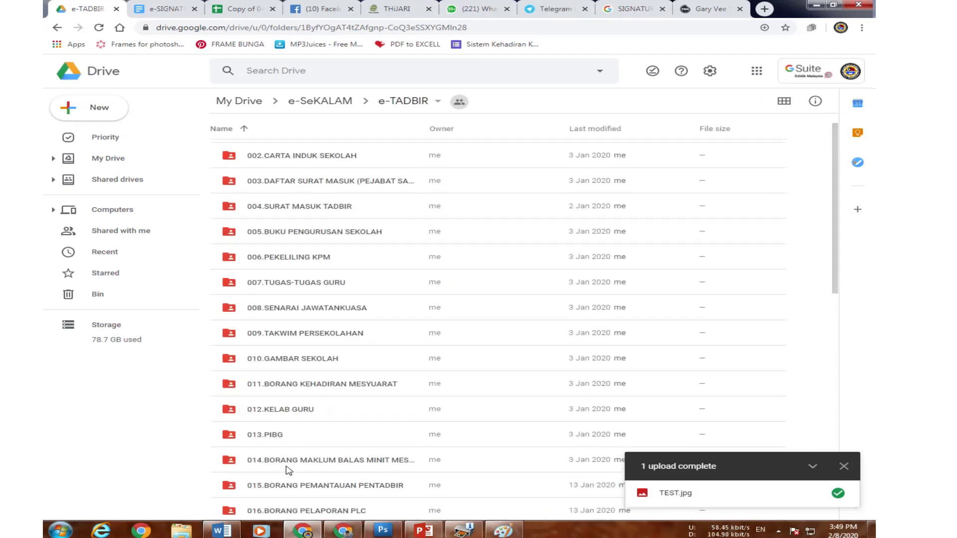
pyautogui.scroll(-4, 288, 463)
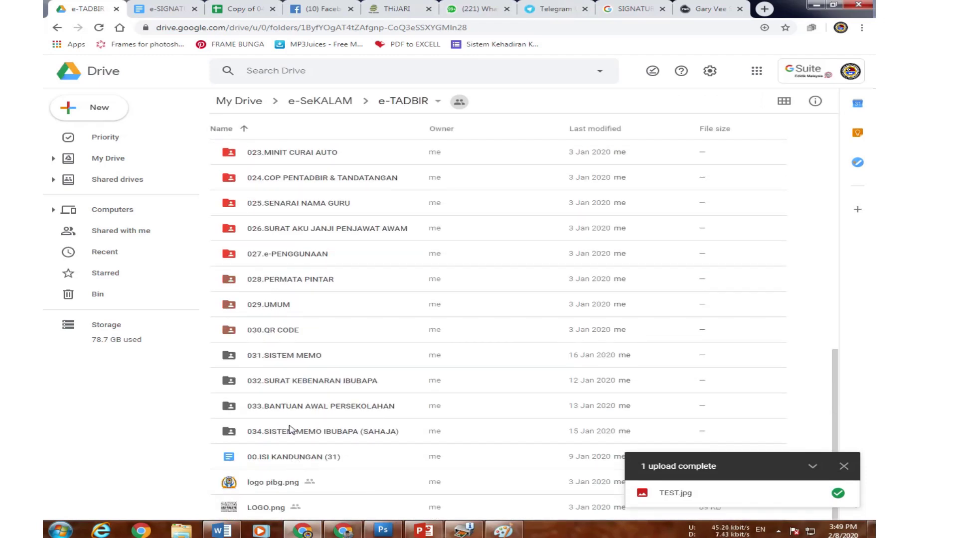
pyautogui.doubleClick(337, 178)
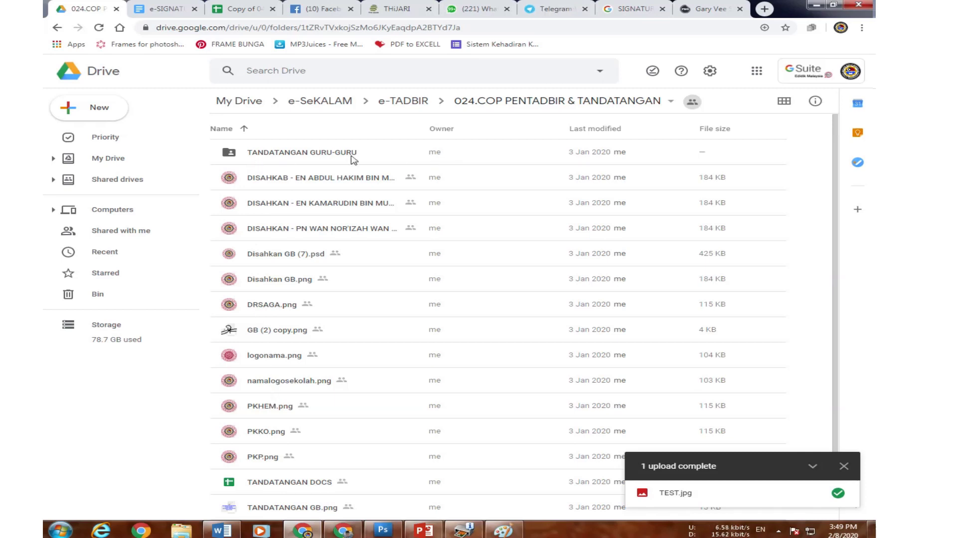
pyautogui.click(57, 27)
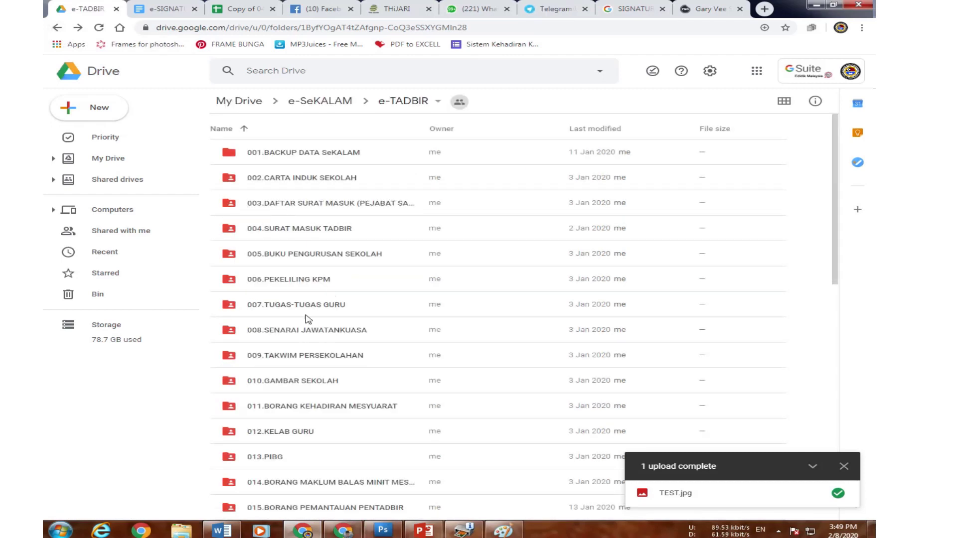
pyautogui.scroll(-4, 299, 409)
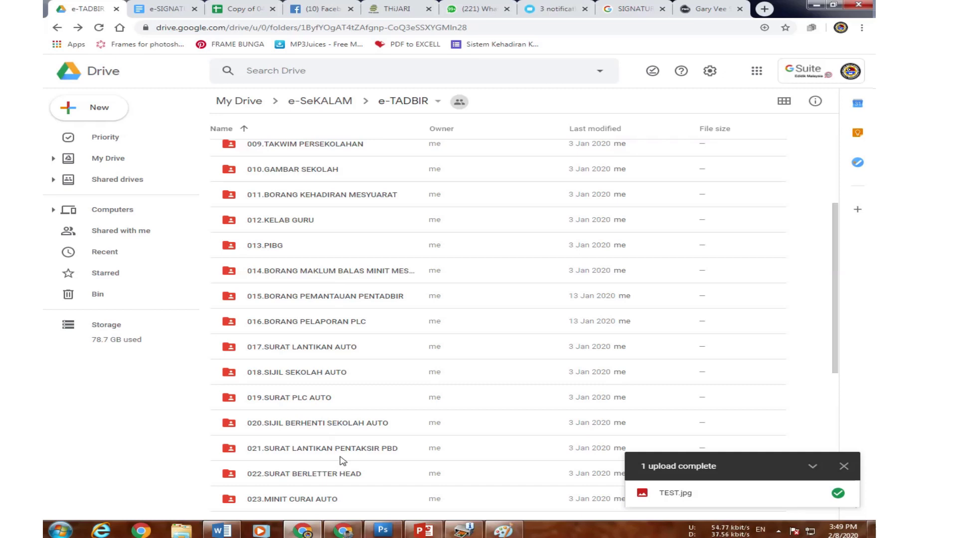
pyautogui.scroll(-2, 338, 416)
# Copy a shareable link to the 024.COP PENTADBIR & TANDATANGAN folder, then open the folder.
pyautogui.rightClick(338, 417)
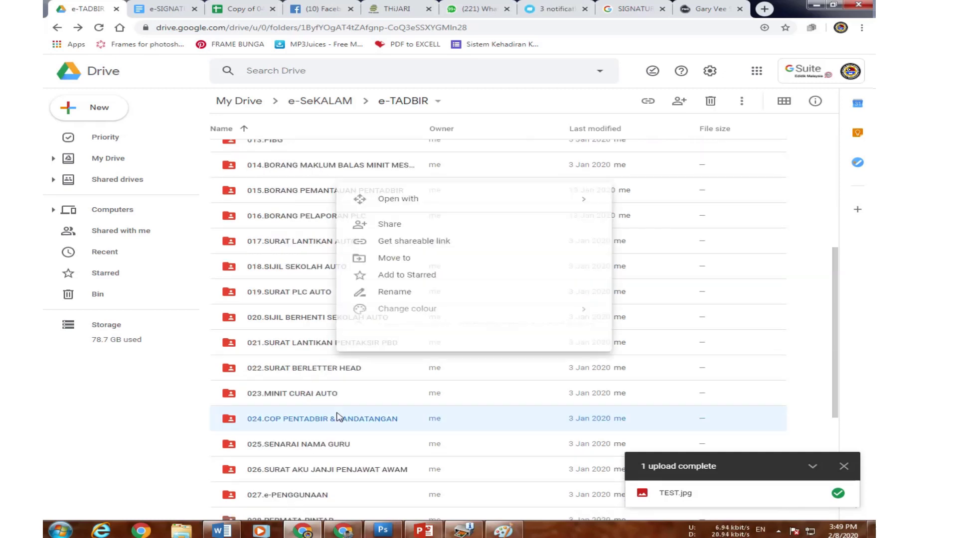
pyautogui.click(436, 242)
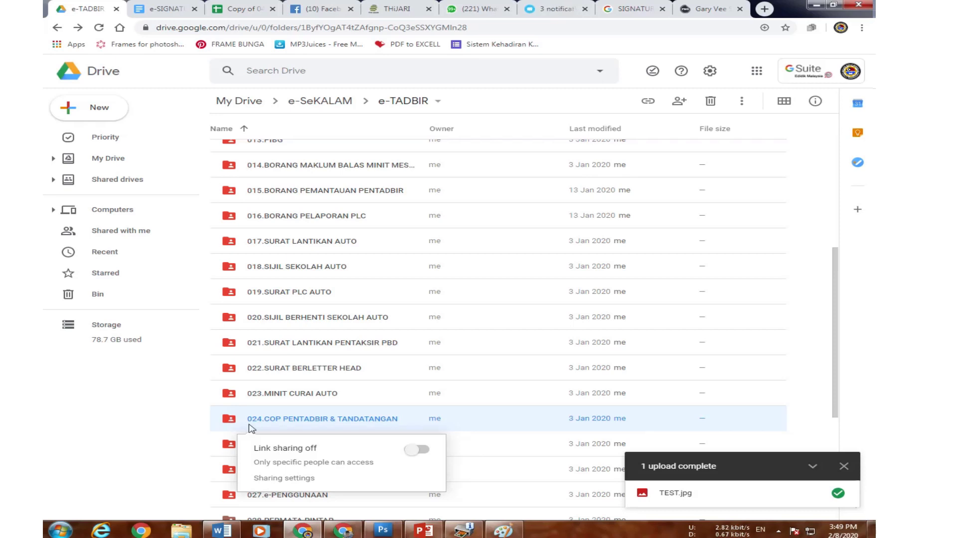
pyautogui.rightClick(305, 429)
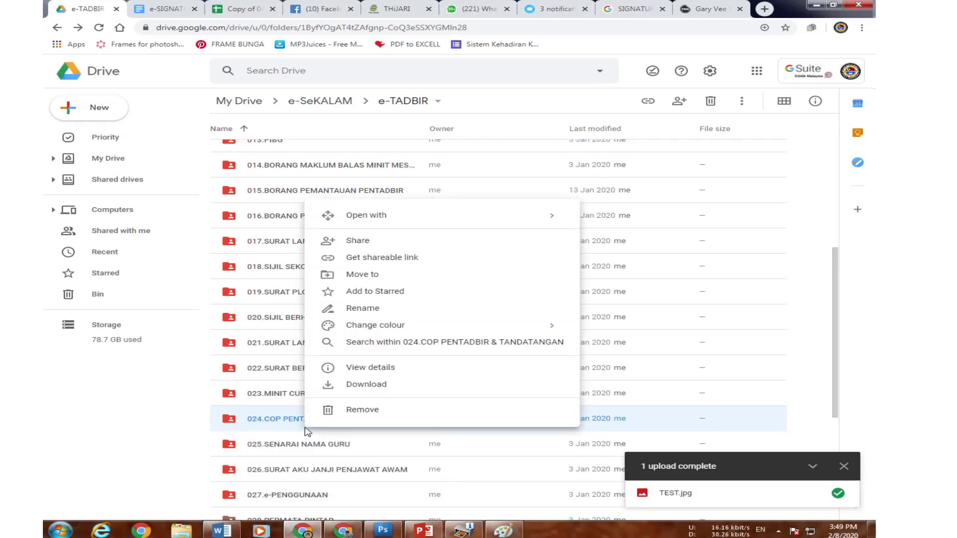
pyautogui.doubleClick(300, 426)
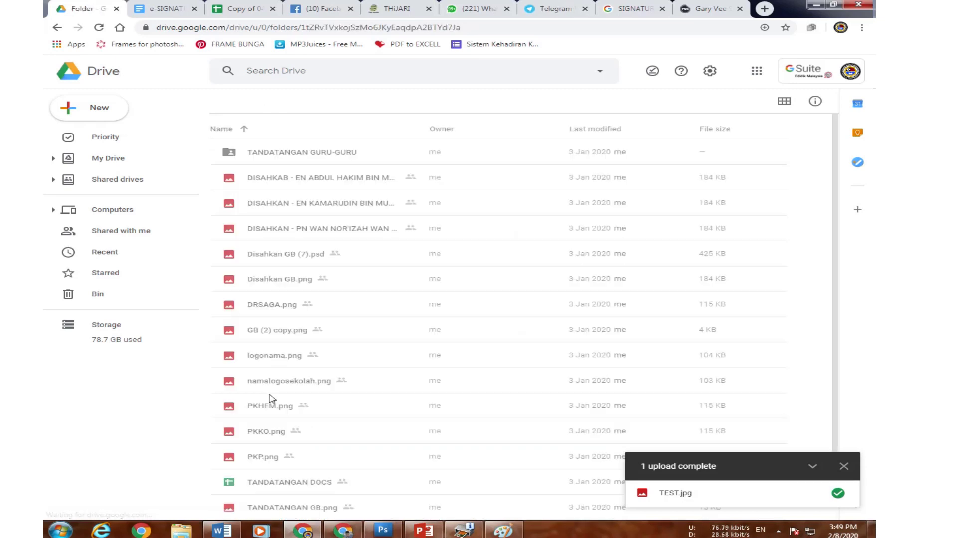
# Copy the shareable link of ASRUL.png in TANDATANGAN GURU-GURU, then return to My Drive.
pyautogui.doubleClick(293, 157)
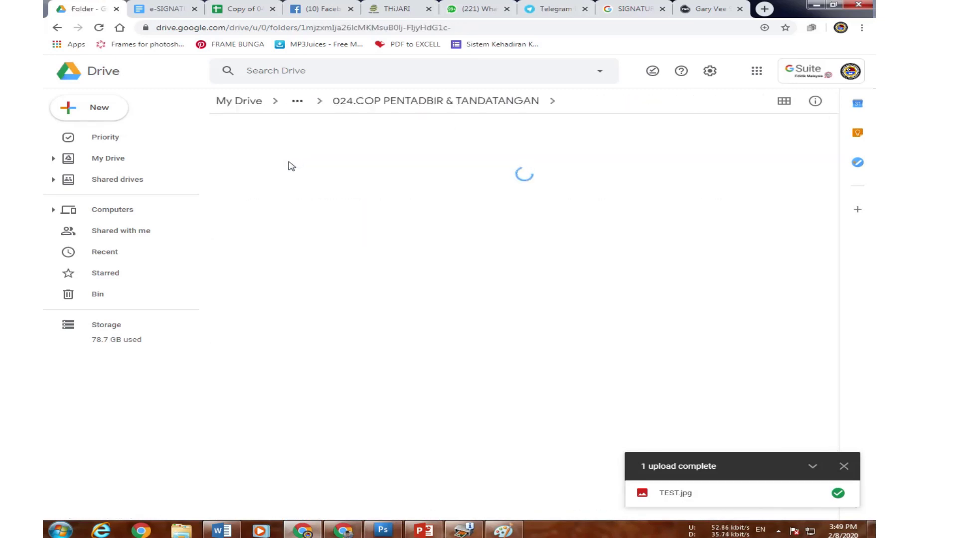
pyautogui.rightClick(300, 178)
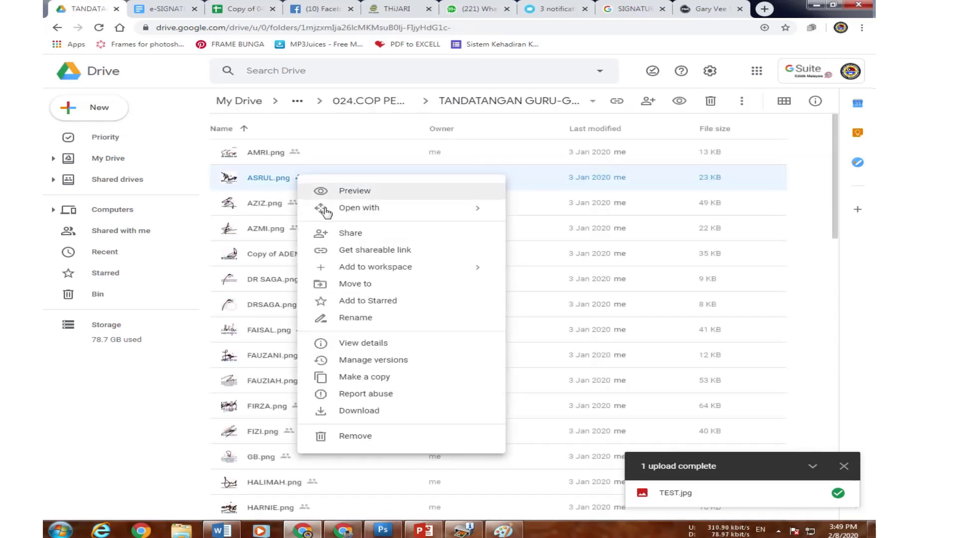
pyautogui.click(367, 249)
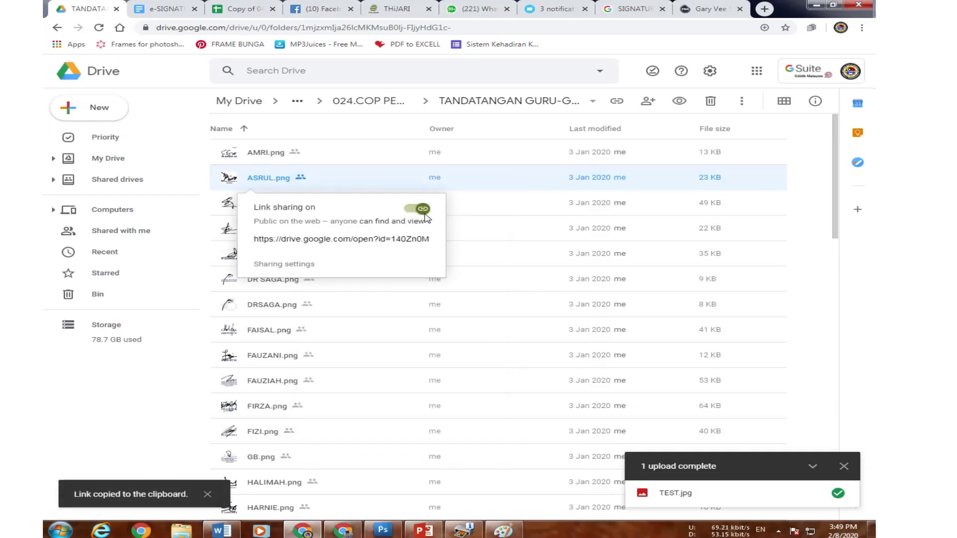
pyautogui.click(74, 393)
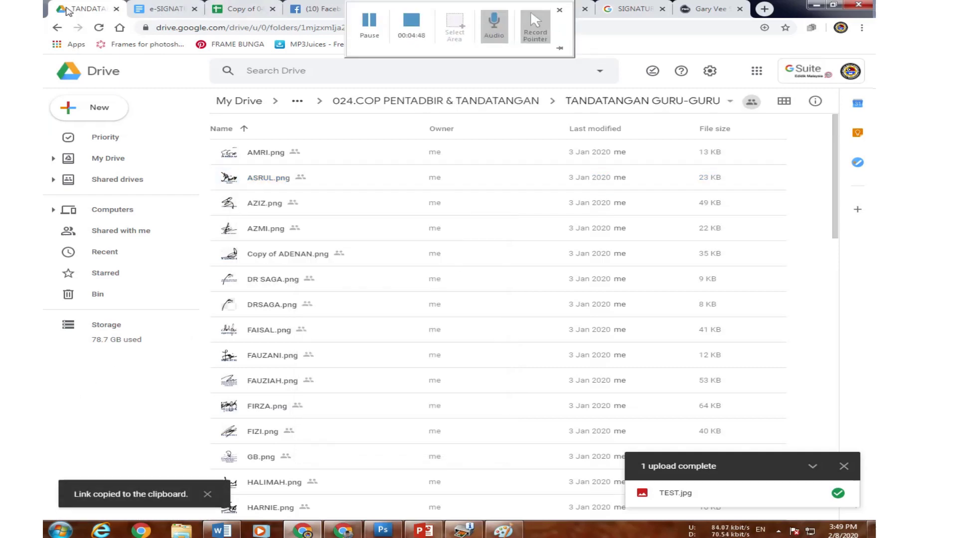
pyautogui.click(122, 157)
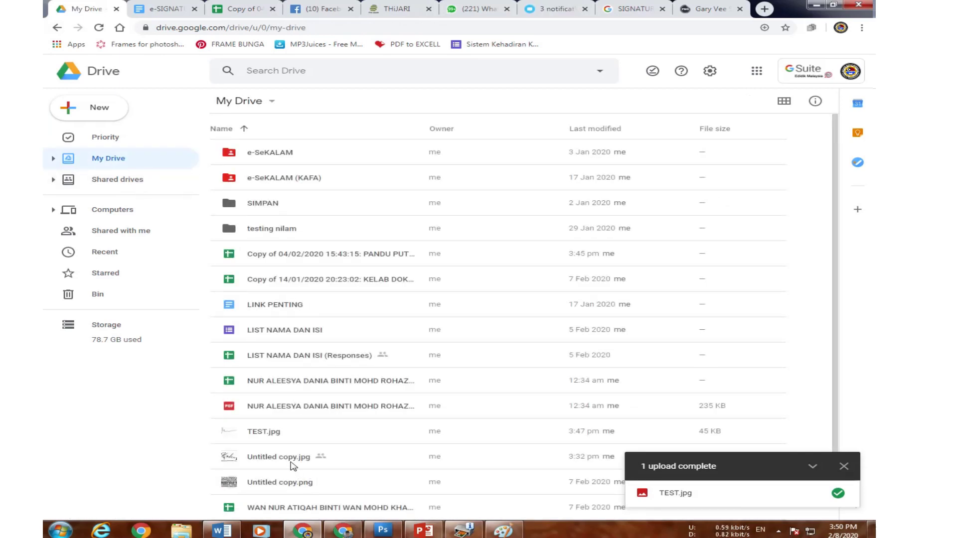
# Turn on link sharing for TEST.jpg, set it to 'On – Public on the web', save, and copy the link.
pyautogui.rightClick(268, 430)
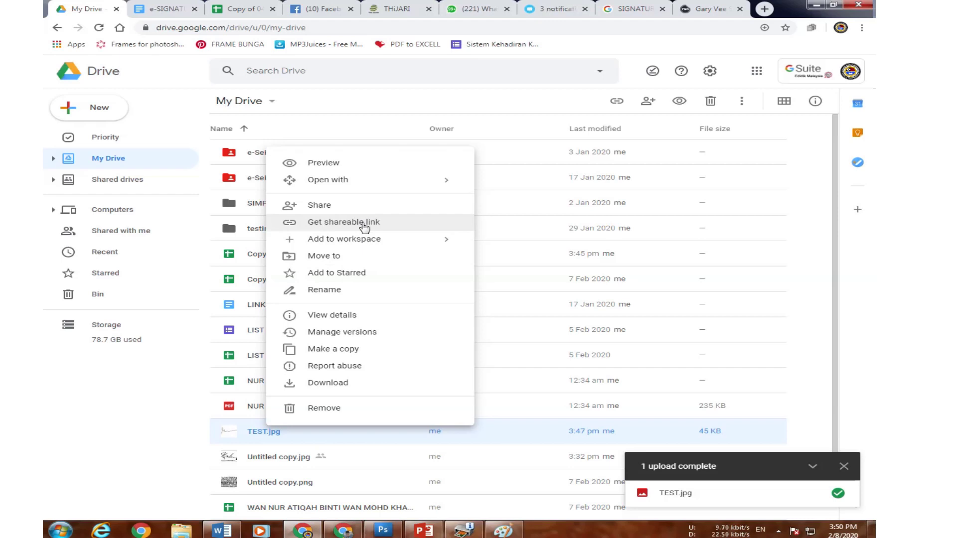
pyautogui.click(391, 227)
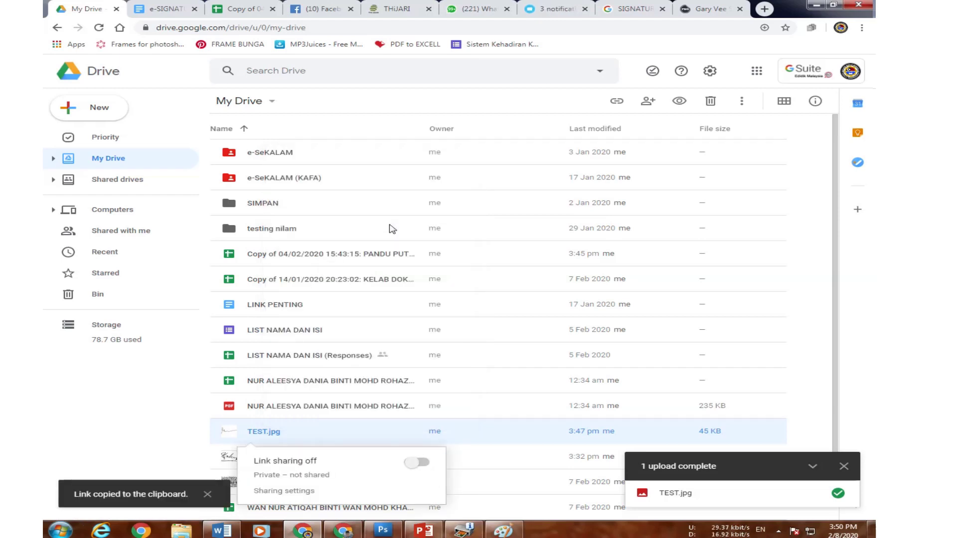
pyautogui.click(417, 462)
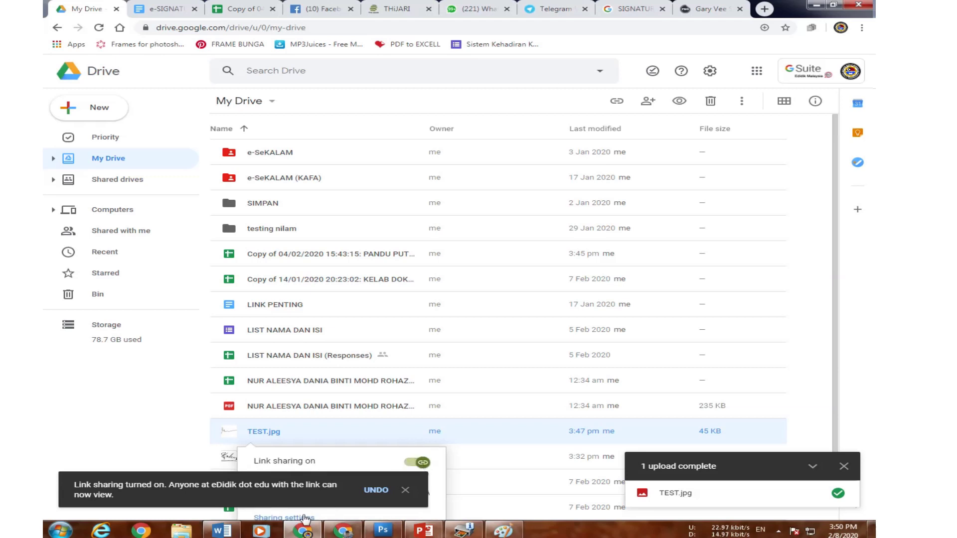
pyautogui.click(305, 518)
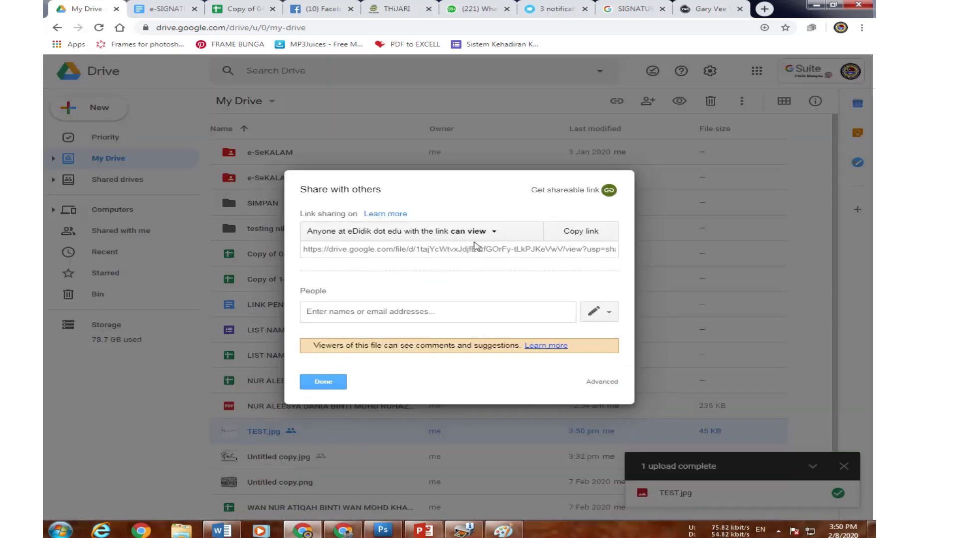
pyautogui.click(476, 232)
pyautogui.click(333, 322)
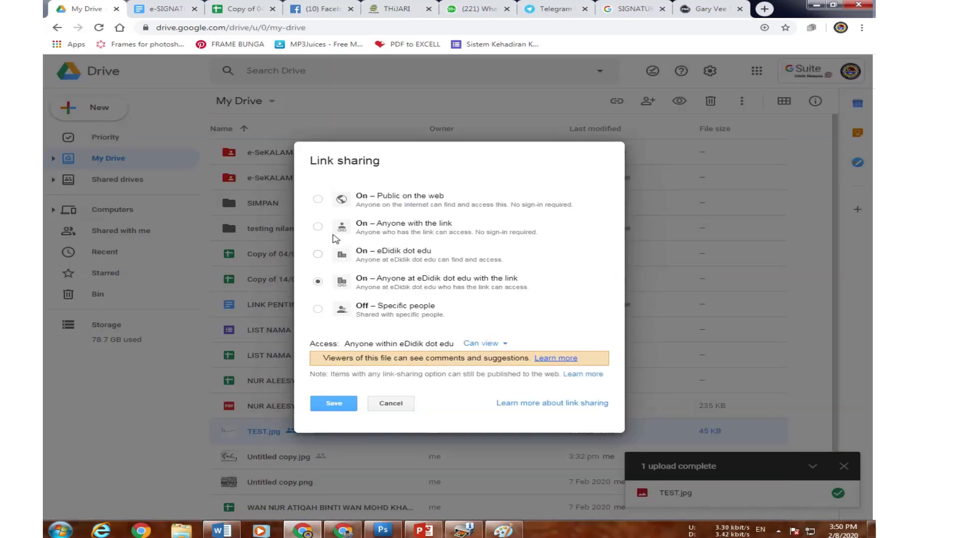
pyautogui.click(318, 199)
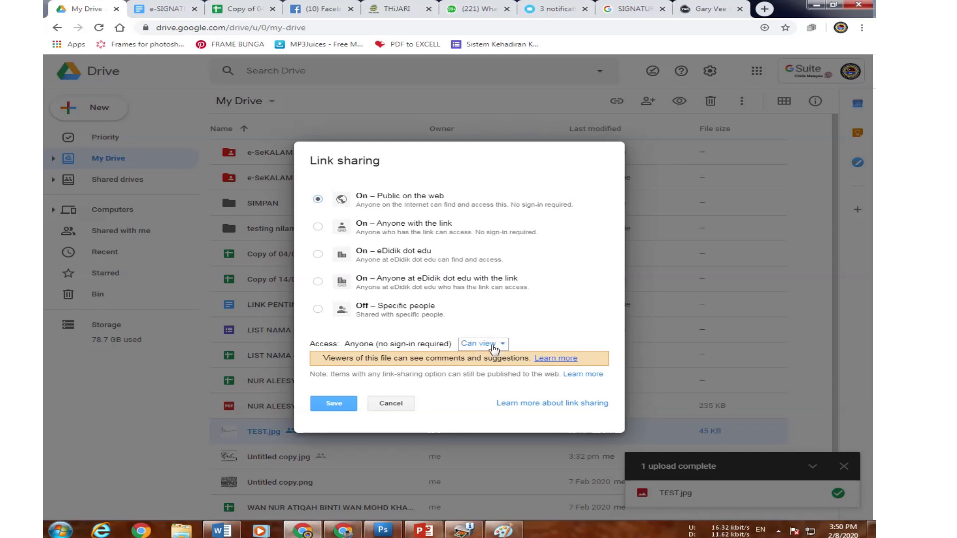
pyautogui.click(334, 406)
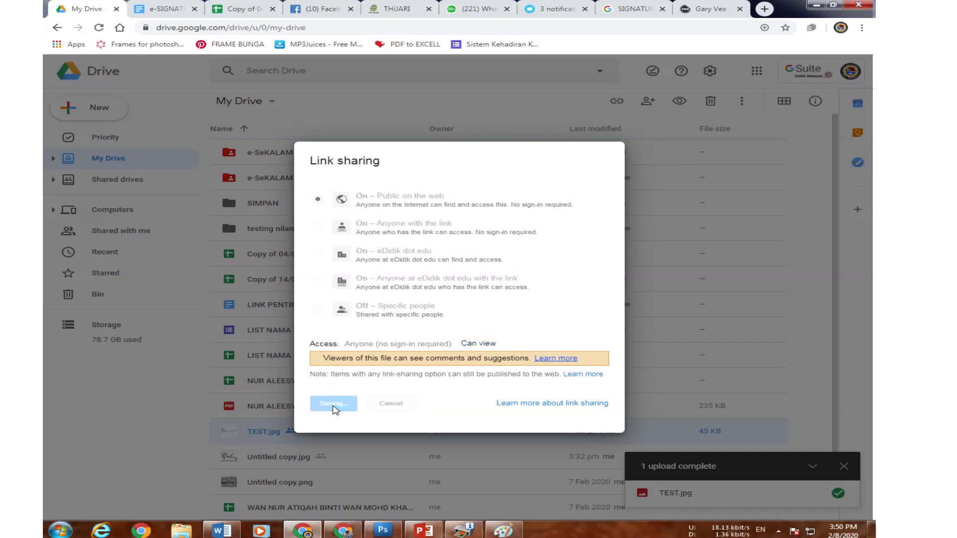
pyautogui.click(596, 238)
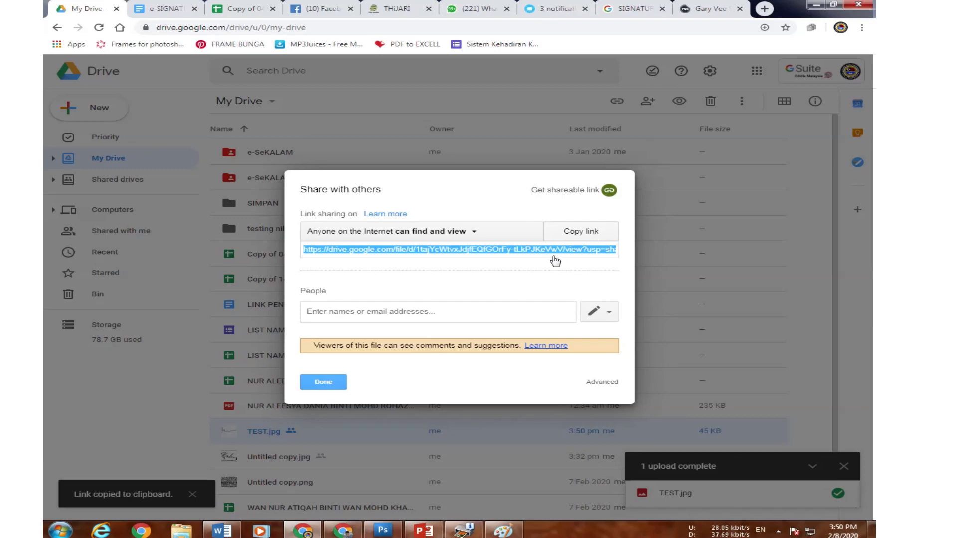
pyautogui.click(334, 381)
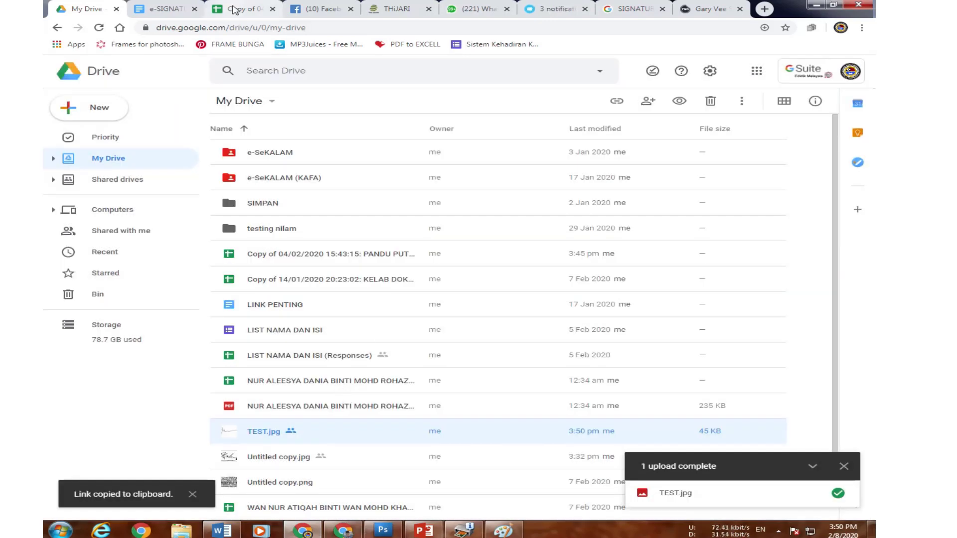
# Switch to the signature form spreadsheet and select the form table area.
pyautogui.click(234, 10)
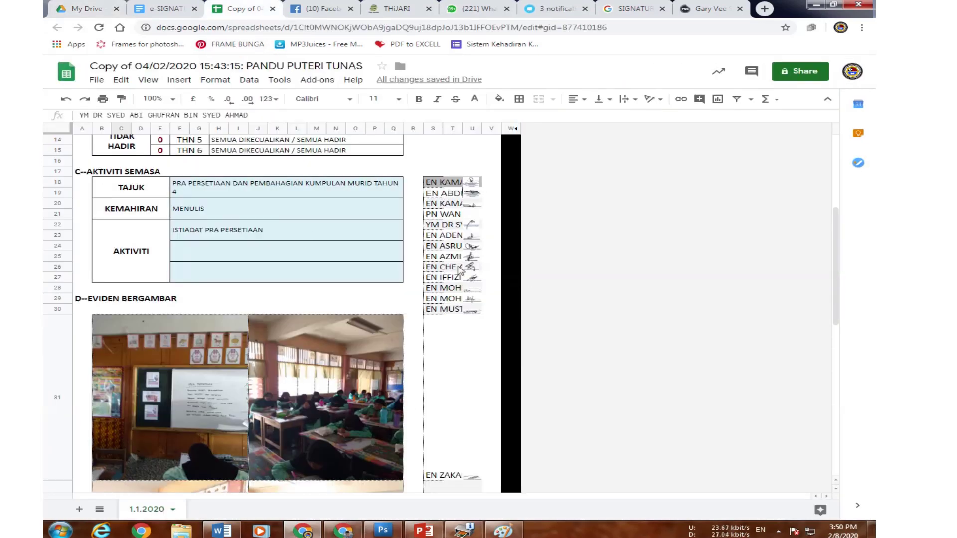
pyautogui.scroll(2, 223, 274)
pyautogui.click(221, 161)
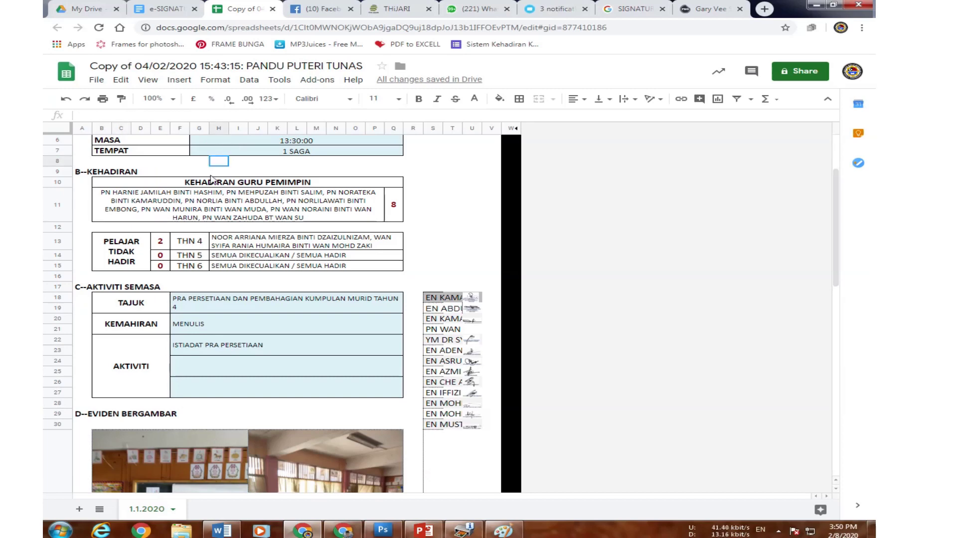
pyautogui.moveTo(210, 179); pyautogui.dragTo(264, 339)
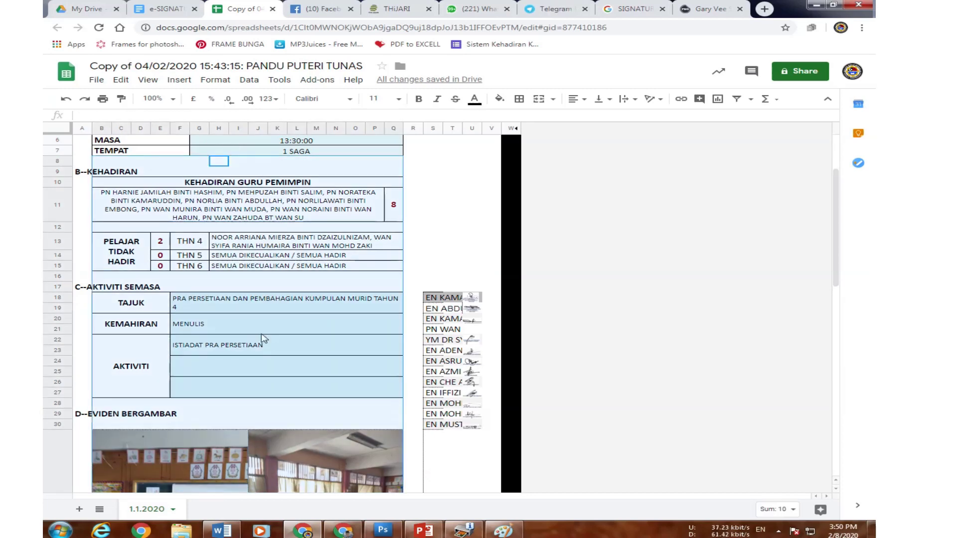
pyautogui.moveTo(433, 142); pyautogui.dragTo(458, 273)
# Step through the name and signature cells down to row 24, reading their =IMAGE formulas.
pyautogui.click(452, 299)
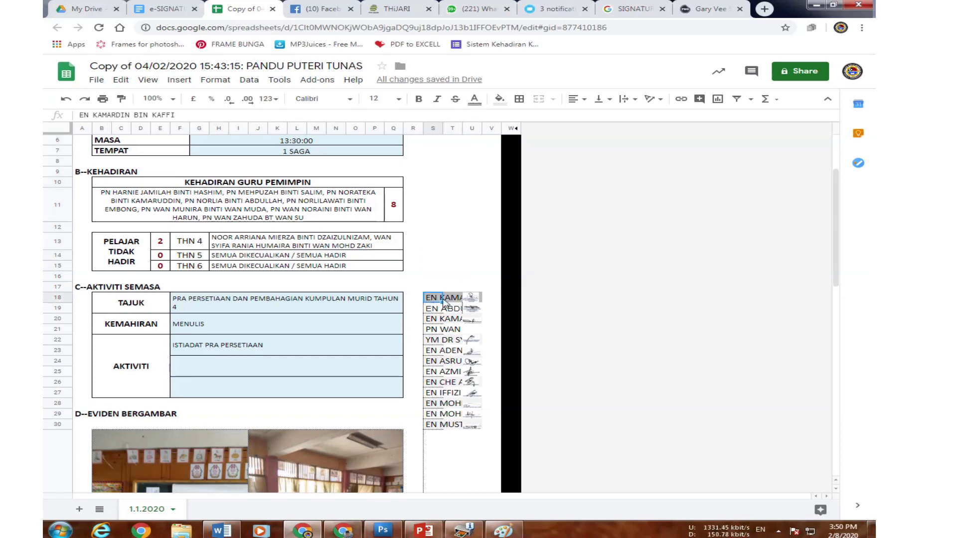
pyautogui.press('Right')
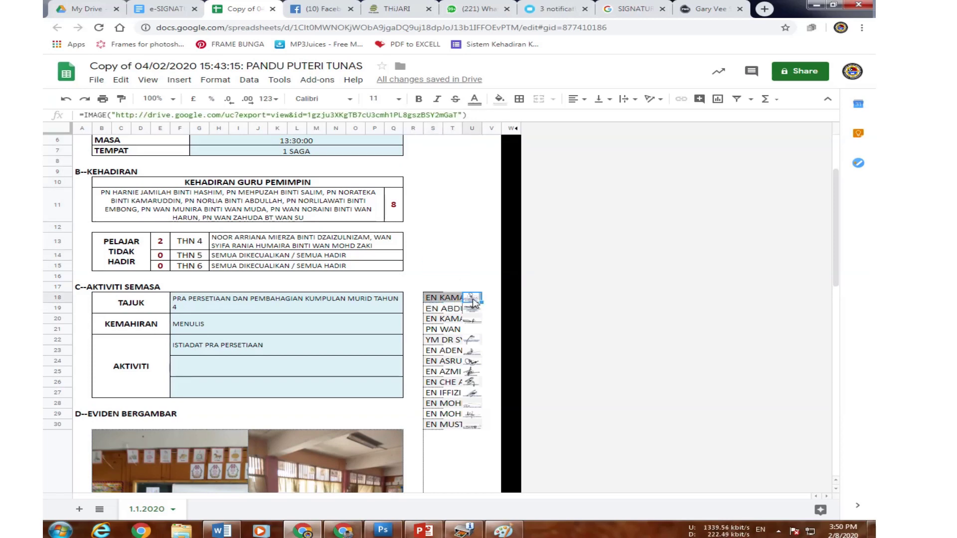
pyautogui.press('Left')
pyautogui.press('Right')
pyautogui.click(445, 308)
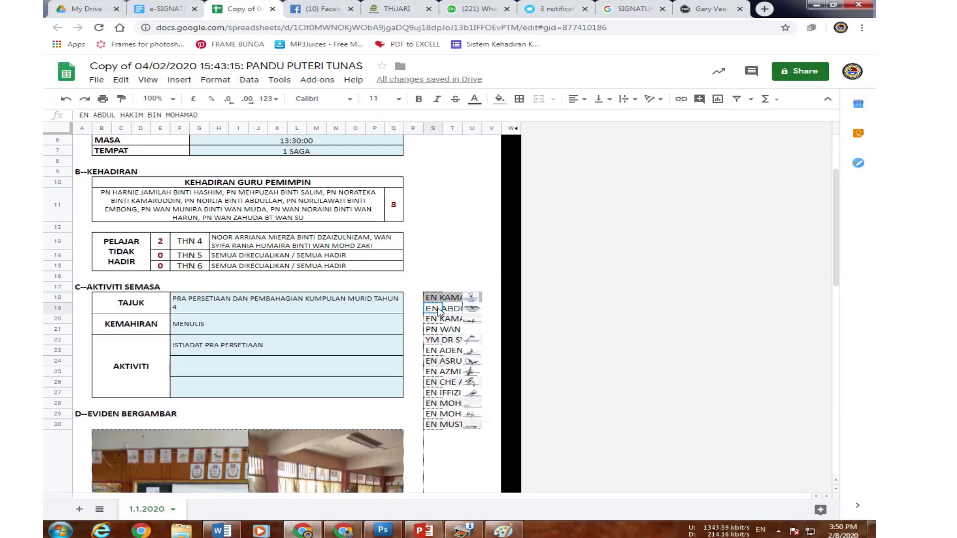
pyautogui.press('Right')
pyautogui.click(441, 319)
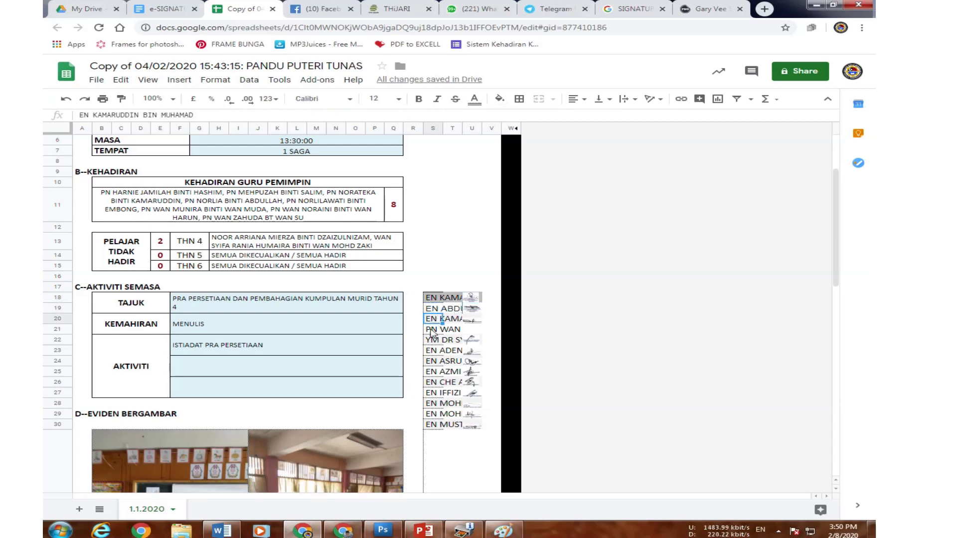
pyautogui.click(432, 343)
pyautogui.press('Right')
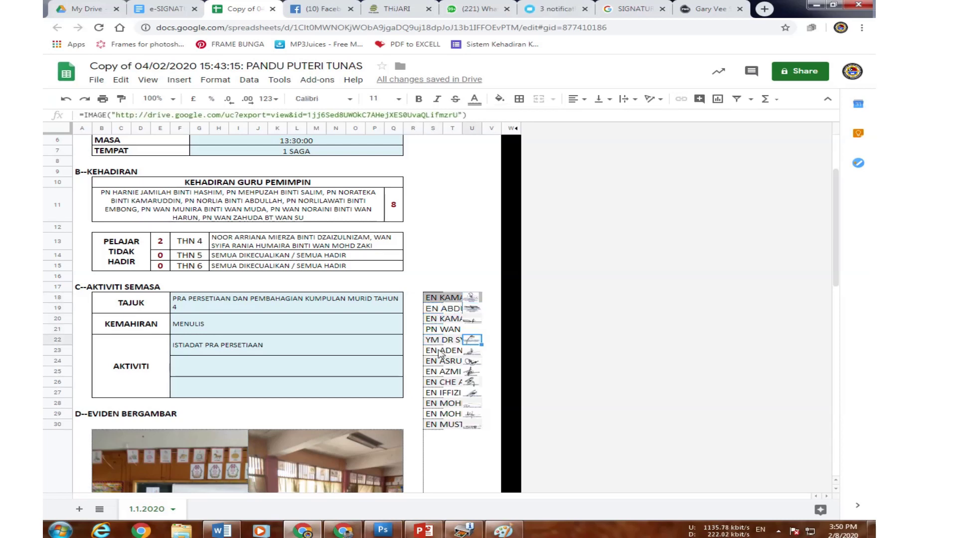
pyautogui.click(434, 353)
pyautogui.click(470, 353)
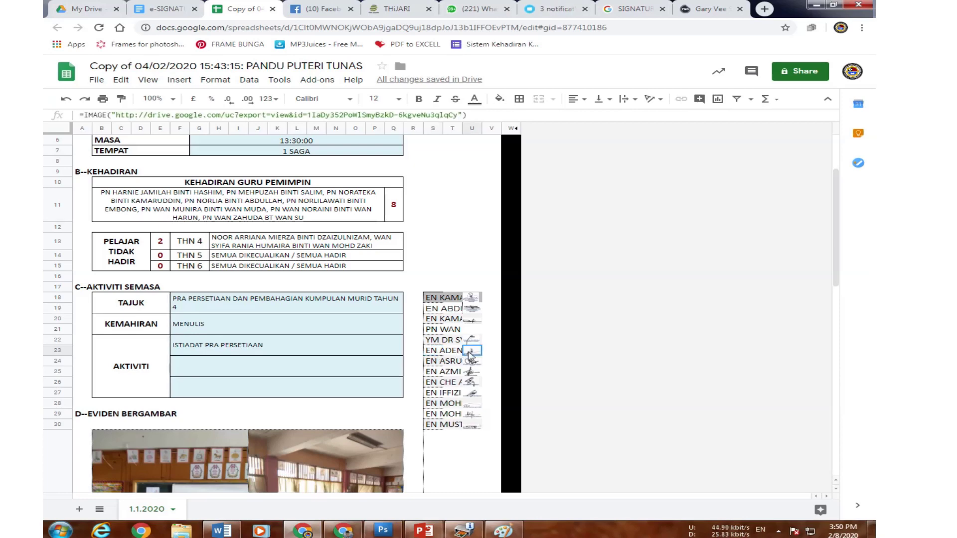
pyautogui.click(432, 364)
# Enter a test 'D' in cell S17, then delete it.
pyautogui.click(437, 288)
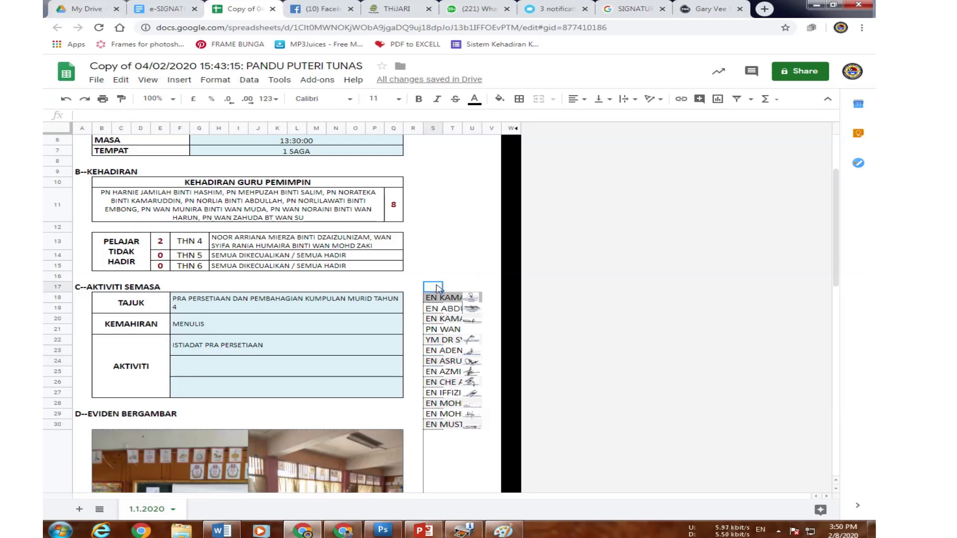
pyautogui.write('D')
pyautogui.click(440, 284)
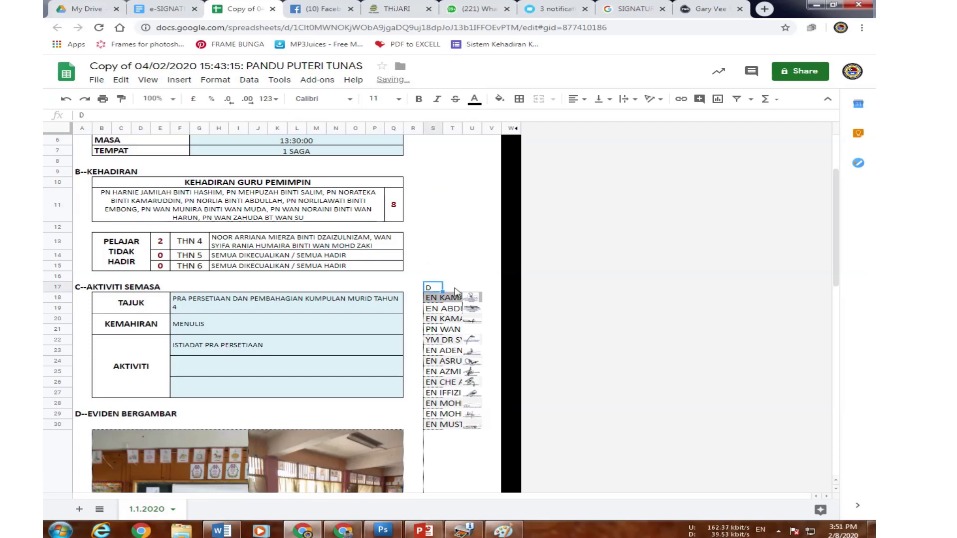
pyautogui.press('Delete')
# Change the name in row 22 to a short test name.
pyautogui.click(435, 343)
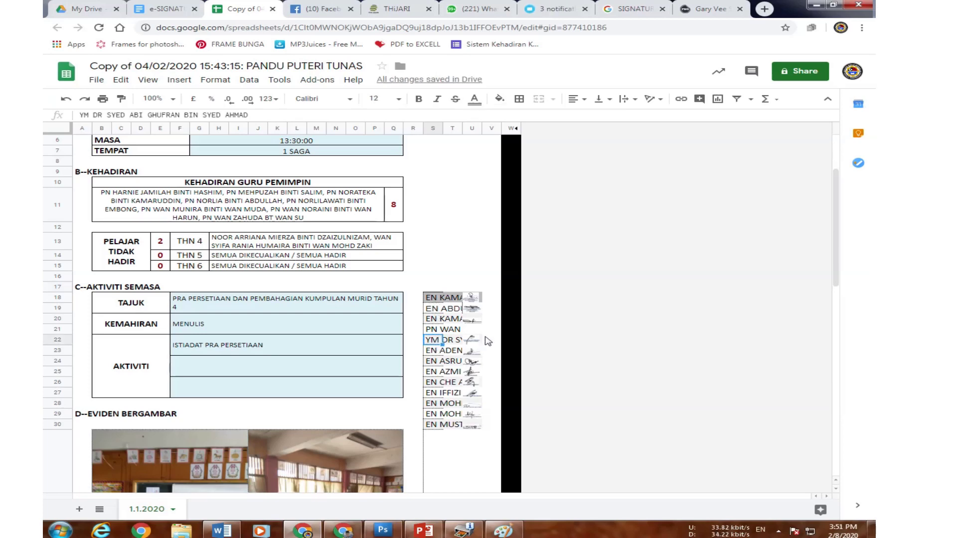
pyautogui.write('DR SAGA')
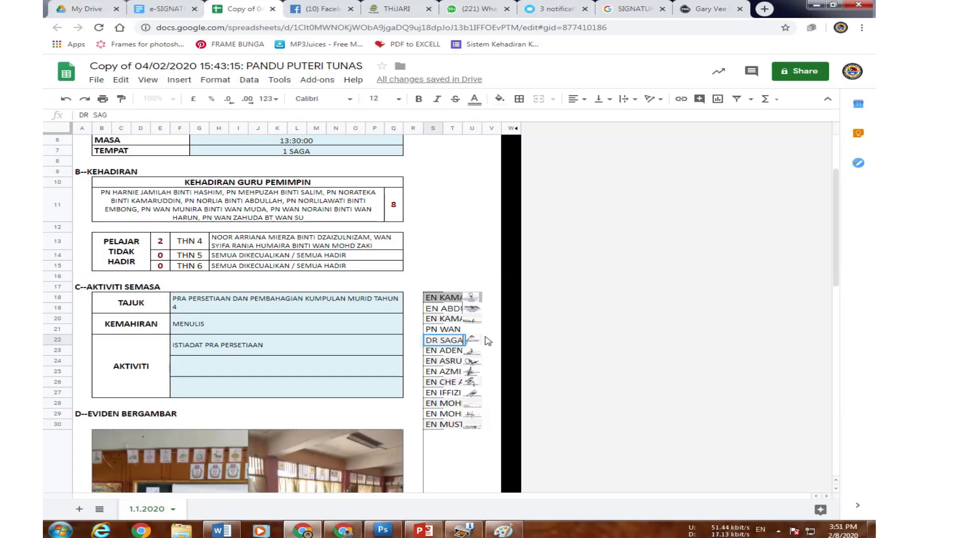
pyautogui.click(481, 268)
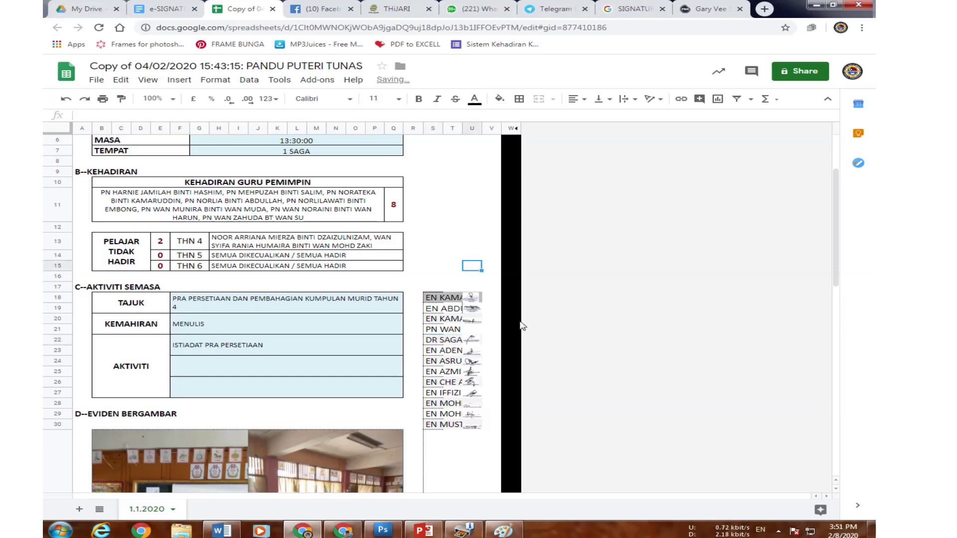
pyautogui.click(477, 343)
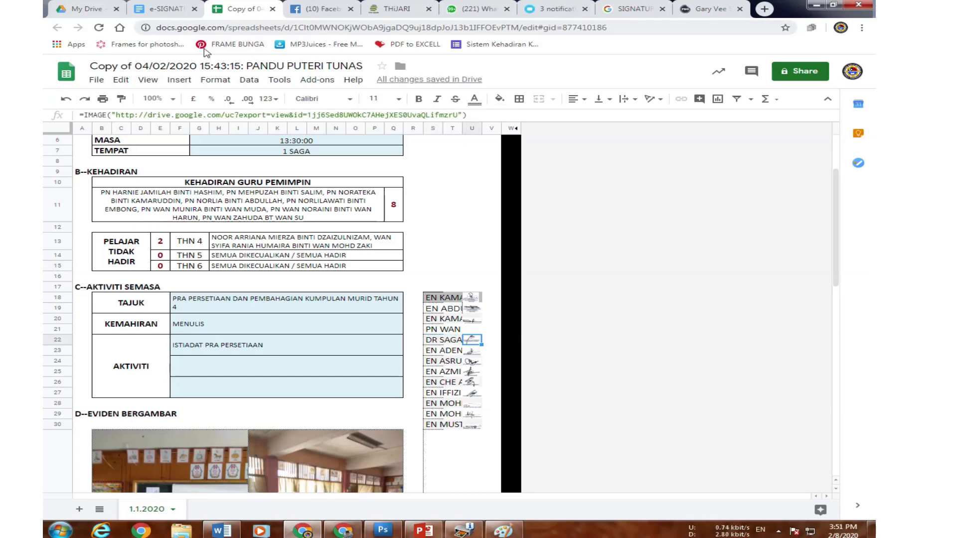
# Paste TEST.jpg's Drive share link into cell U13 and highlight its file ID.
pyautogui.click(473, 249)
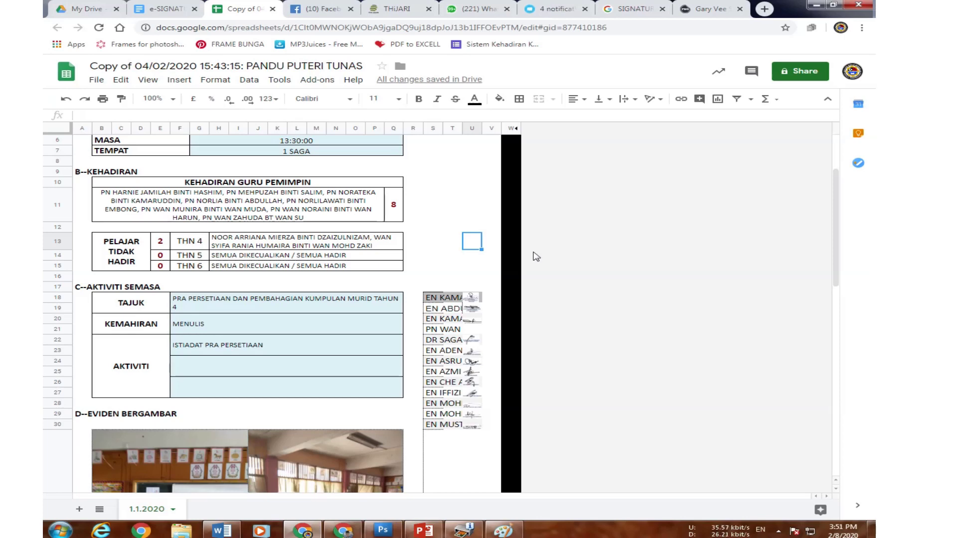
pyautogui.click(437, 256)
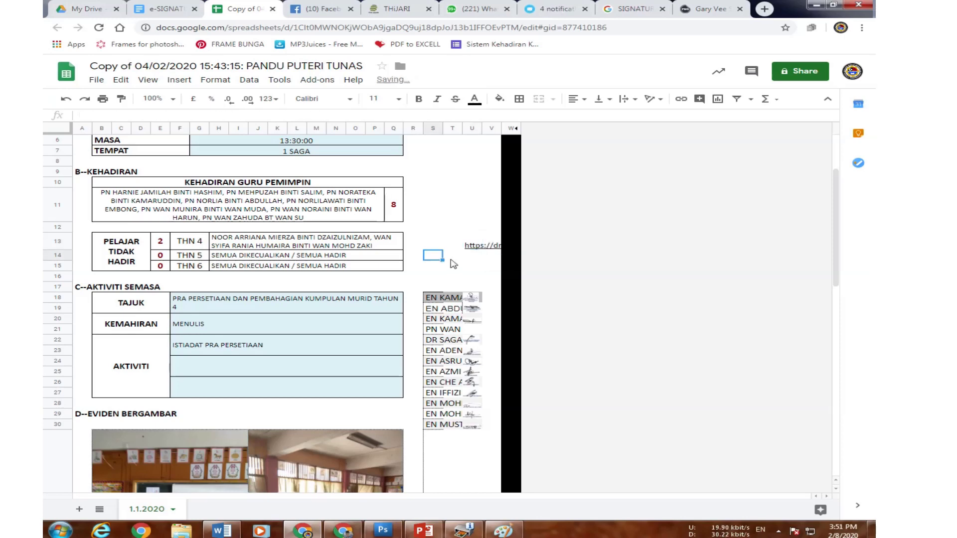
pyautogui.click(472, 248)
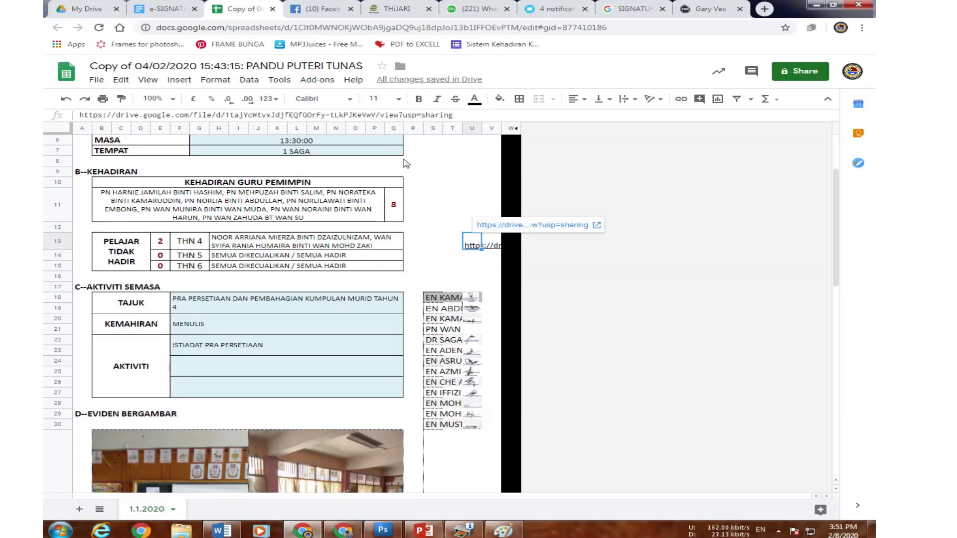
pyautogui.moveTo(378, 117); pyautogui.dragTo(227, 118)
pyautogui.hotkey('ctrl', 'c')
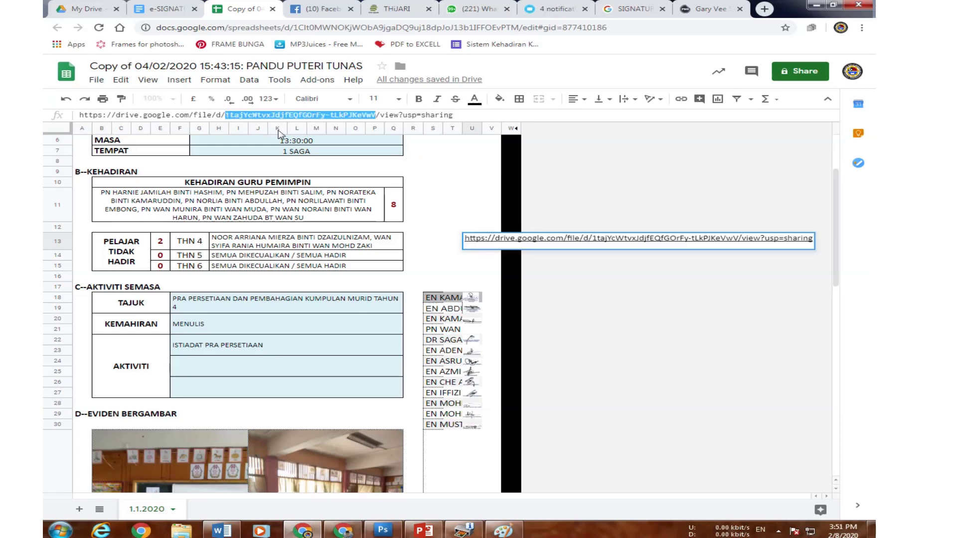
pyautogui.click(451, 160)
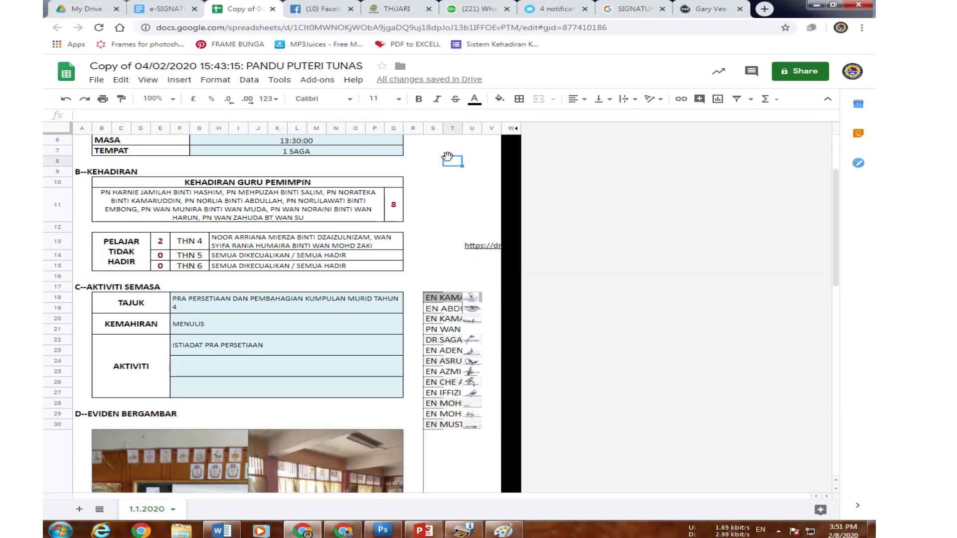
# Replace the Drive file ID in row 22's IMAGE formula with TEST.jpg's pasted ID.
pyautogui.click(473, 342)
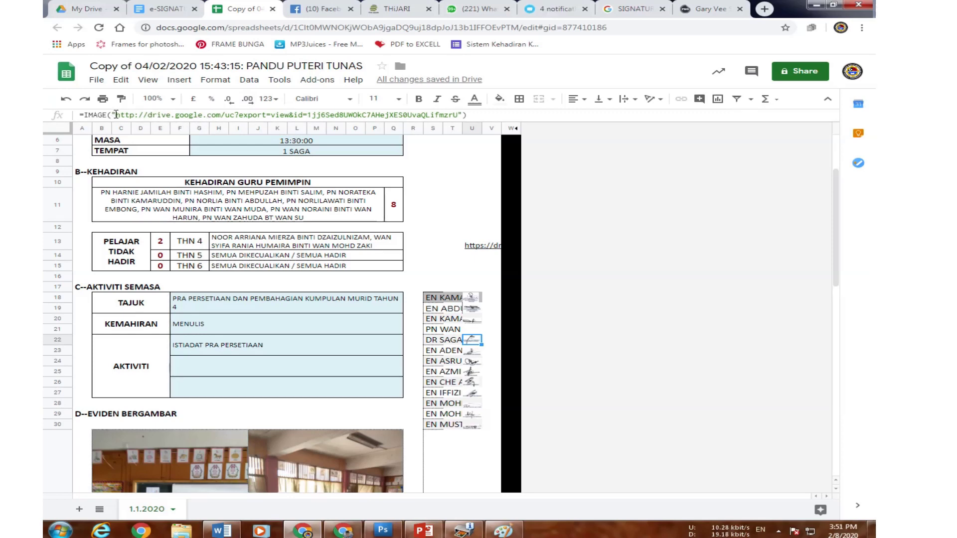
pyautogui.moveTo(114, 113); pyautogui.dragTo(309, 114)
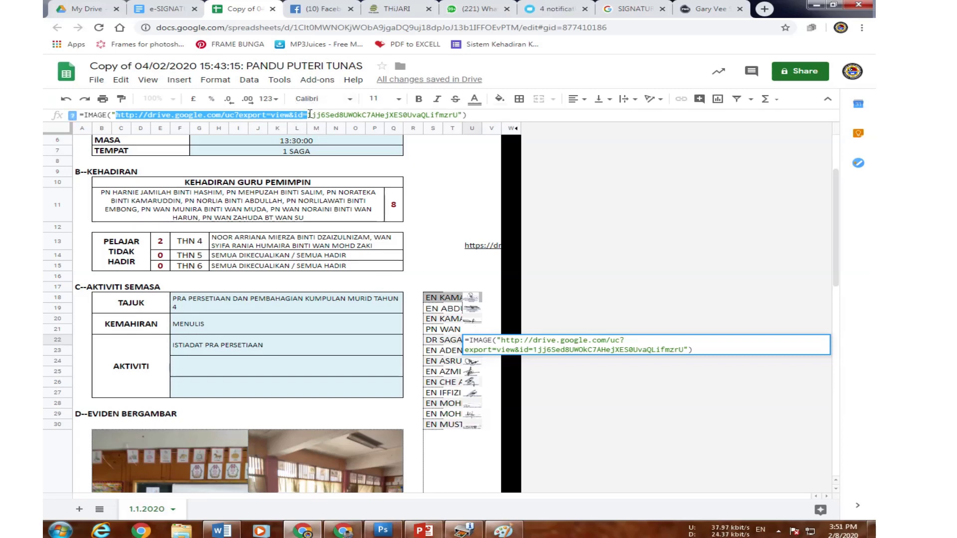
pyautogui.click(510, 287)
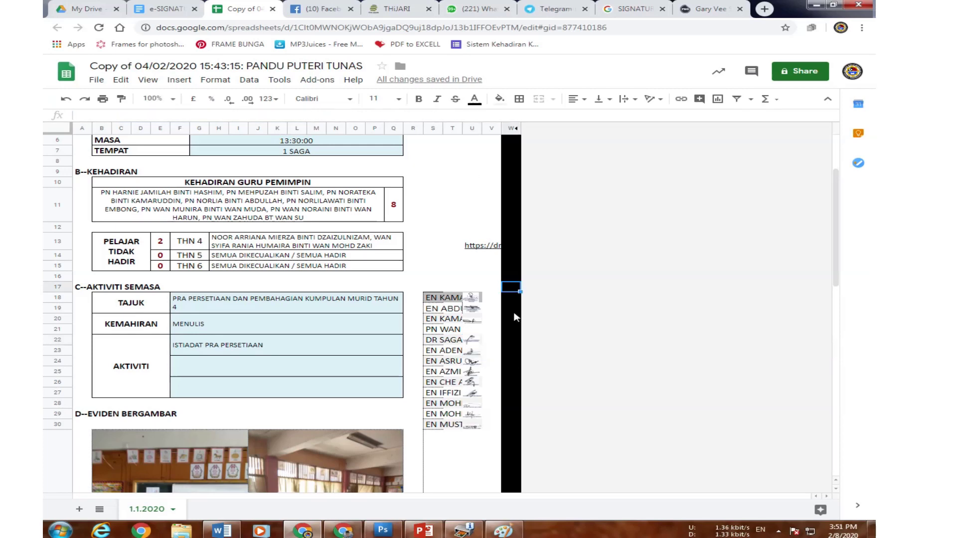
pyautogui.click(478, 344)
pyautogui.moveTo(458, 115); pyautogui.dragTo(308, 115)
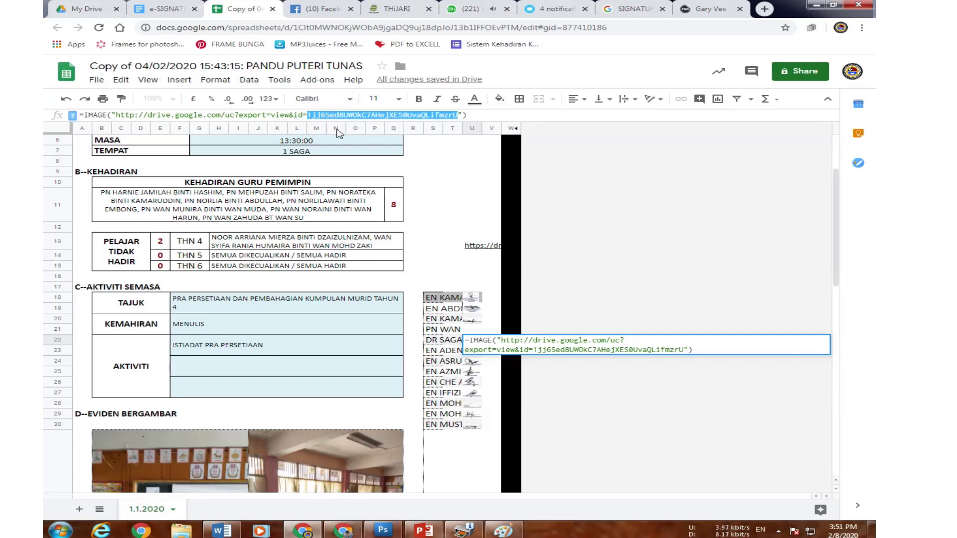
pyautogui.hotkey('ctrl', 'v')
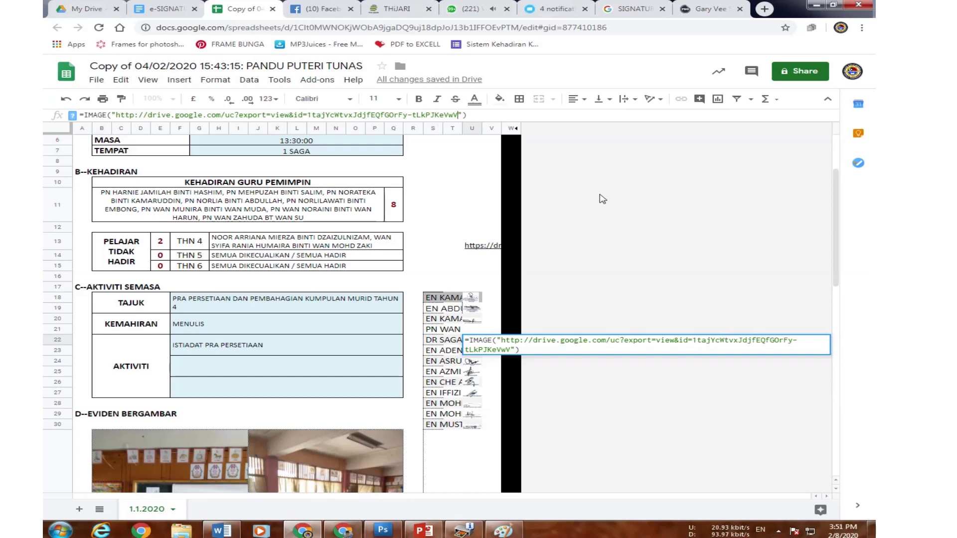
pyautogui.press('Return')
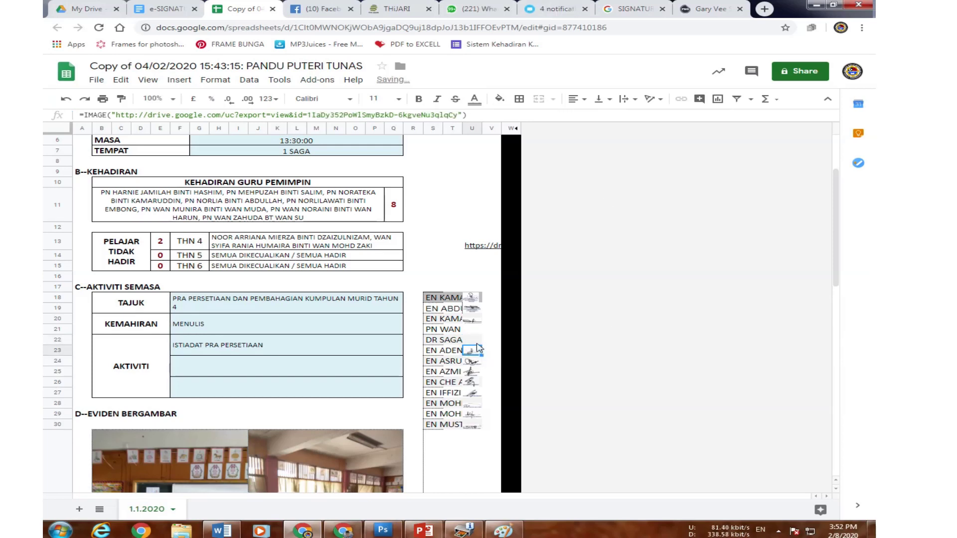
pyautogui.click(476, 340)
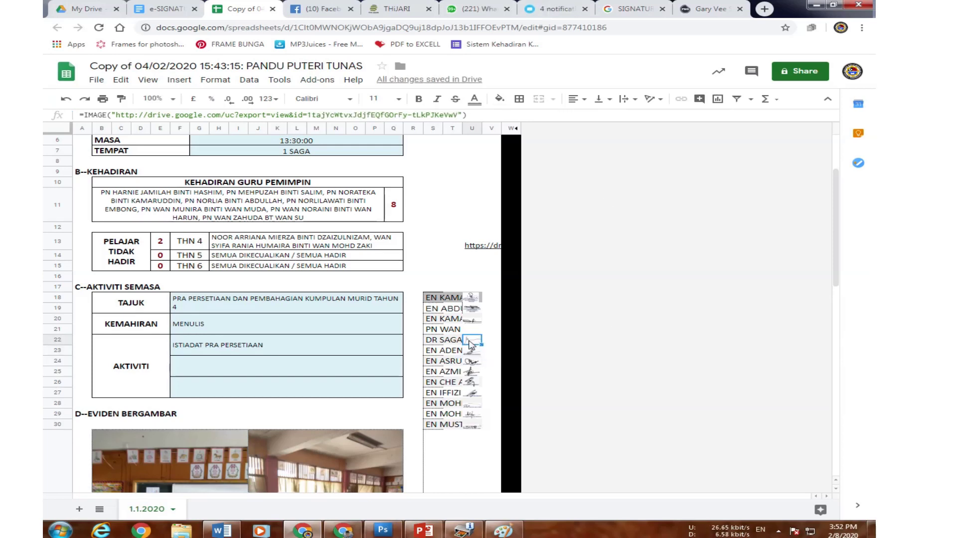
# Set the row 44 Nama dropdown under DISEDIAKAN OLEH to the test name.
pyautogui.scroll(-3, 420, 369)
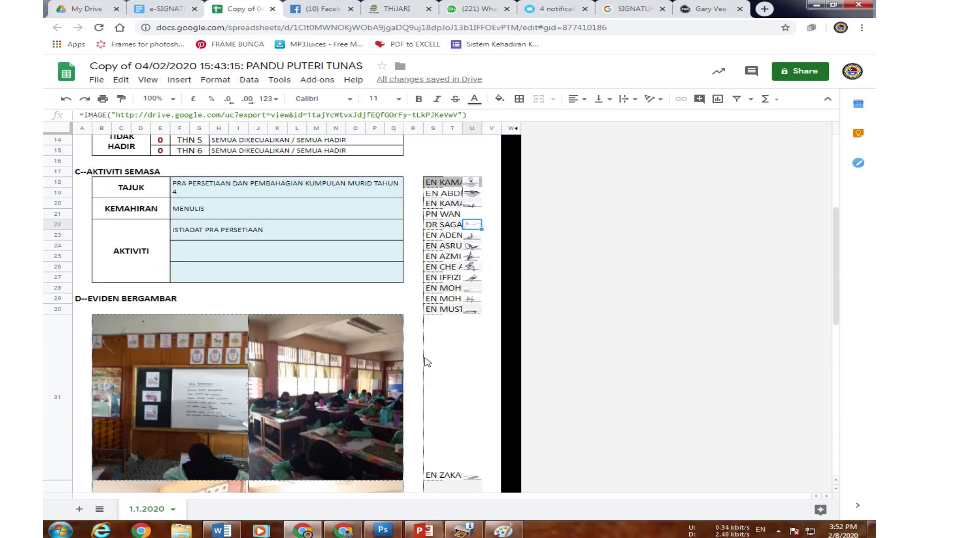
pyautogui.scroll(-10, 427, 363)
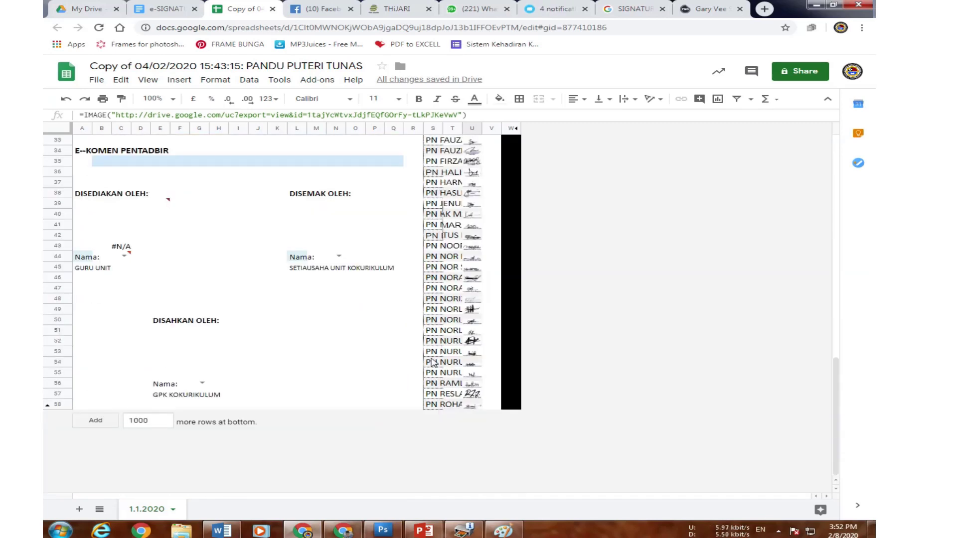
pyautogui.click(124, 254)
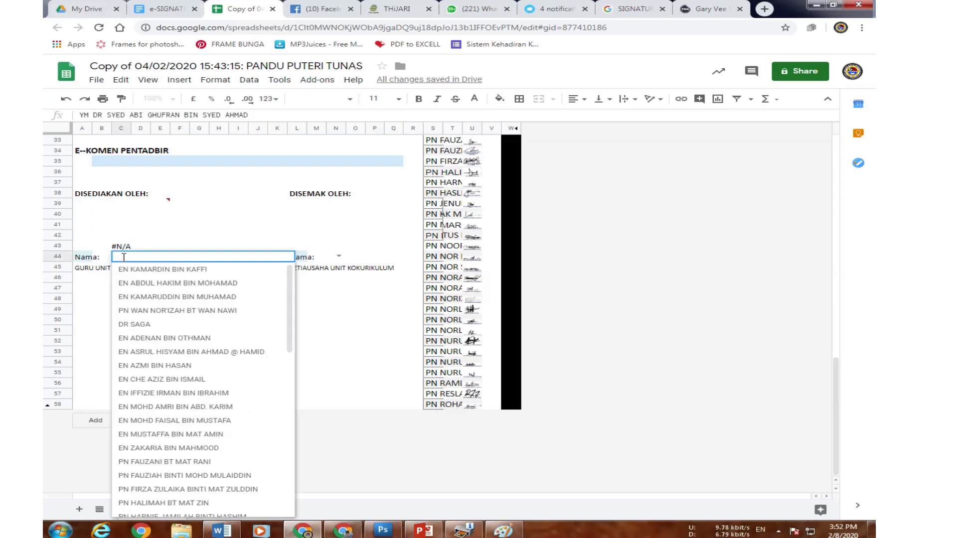
pyautogui.click(145, 325)
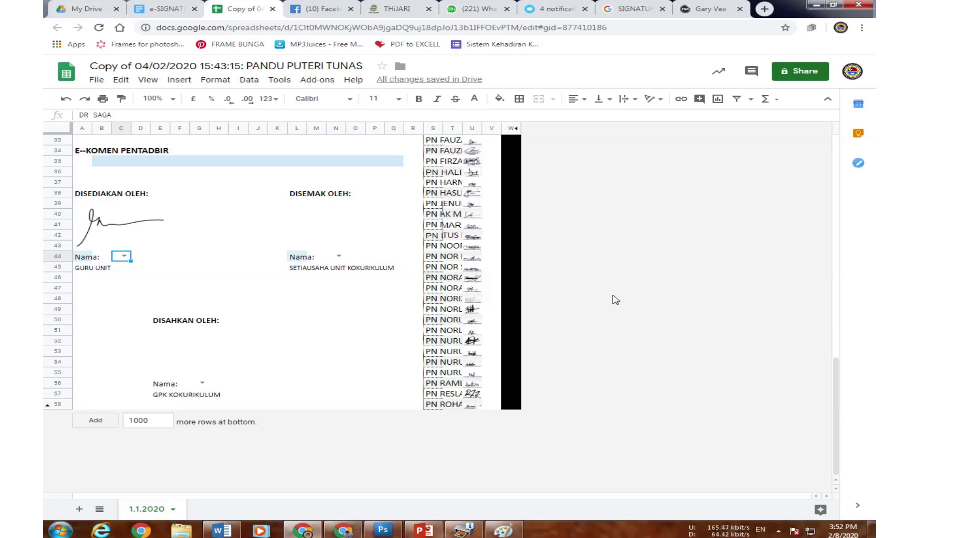
pyautogui.scroll(3, 510, 316)
pyautogui.scroll(-3, 506, 316)
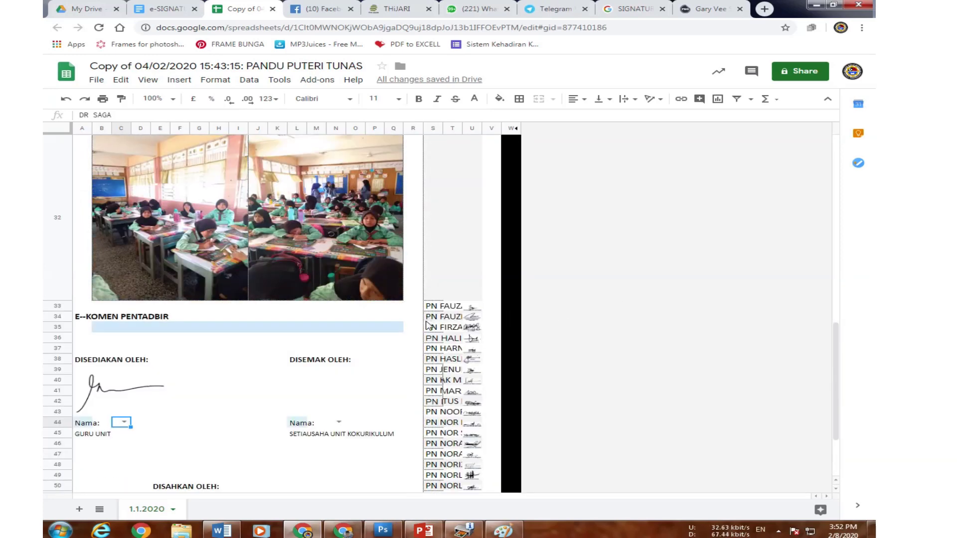
# Choose the test name in the DISEMAK OLEH Nama dropdown.
pyautogui.click(338, 255)
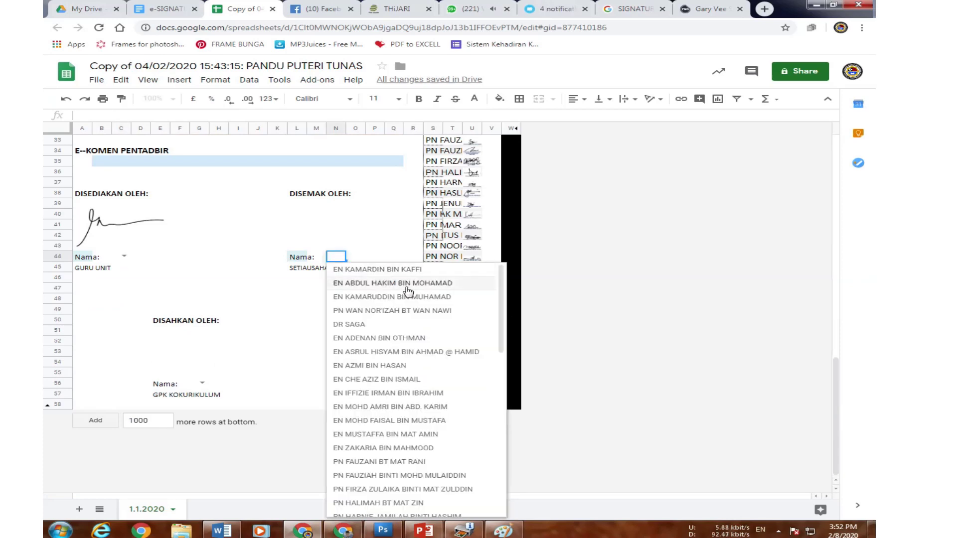
pyautogui.click(385, 284)
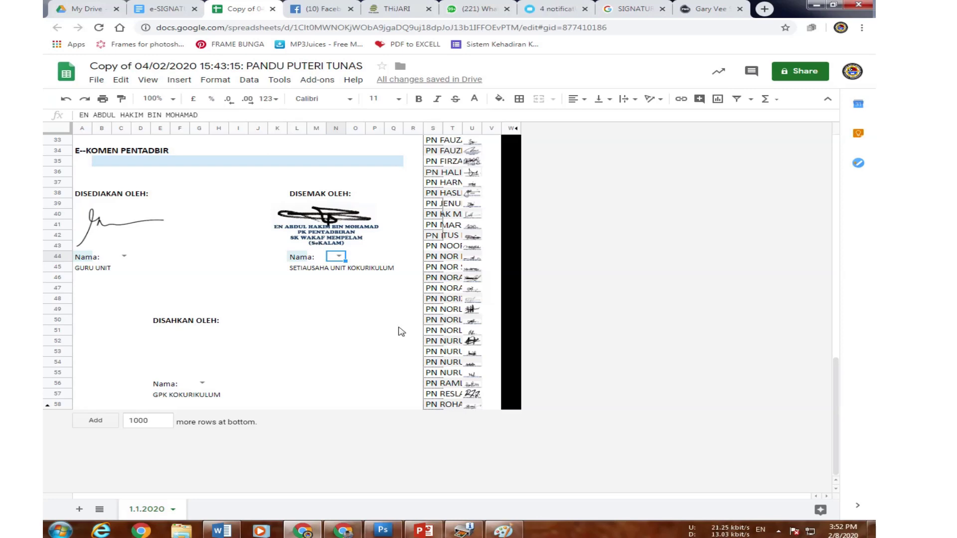
pyautogui.scroll(3, 407, 381)
pyautogui.scroll(5, 429, 369)
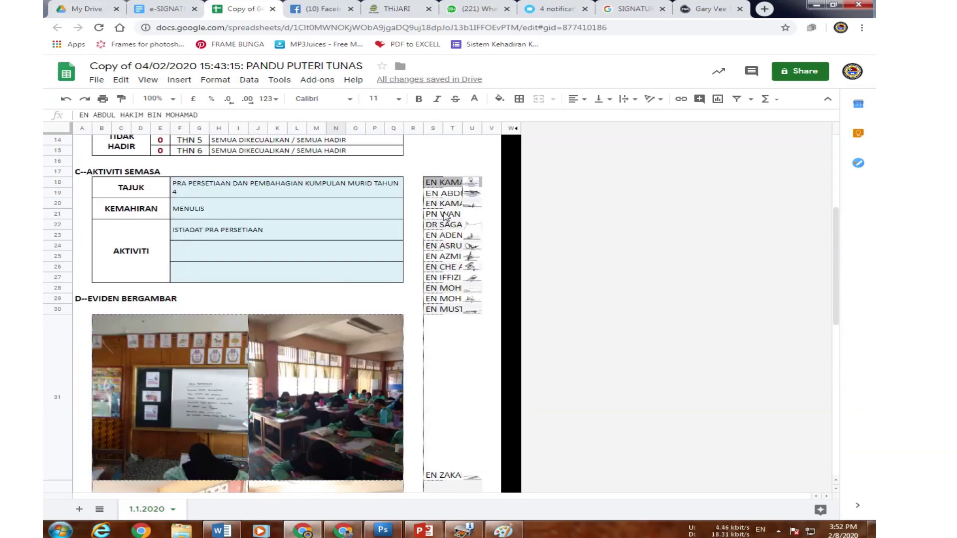
# Swap the Drive ID in row 19's signature IMAGE formula for the new image ID.
pyautogui.click(467, 197)
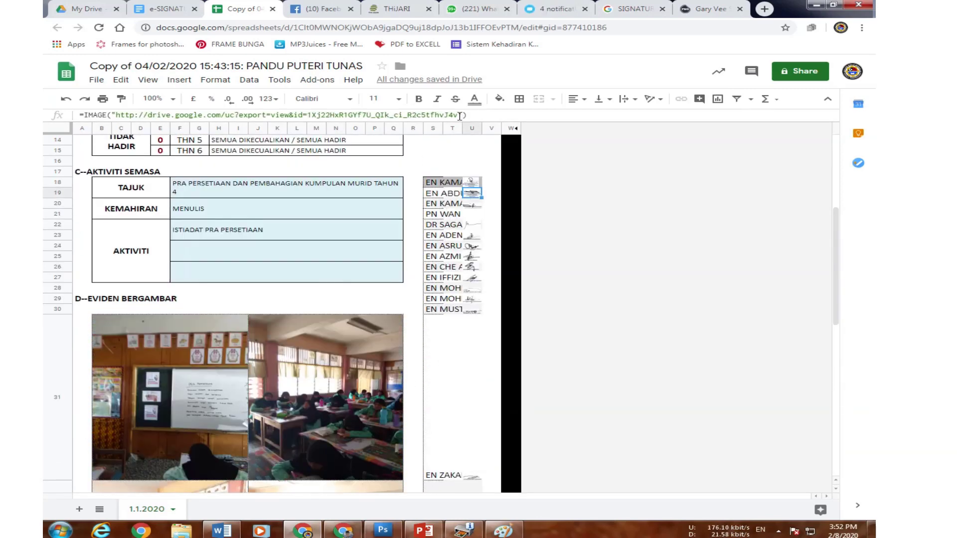
pyautogui.moveTo(457, 115); pyautogui.dragTo(310, 117)
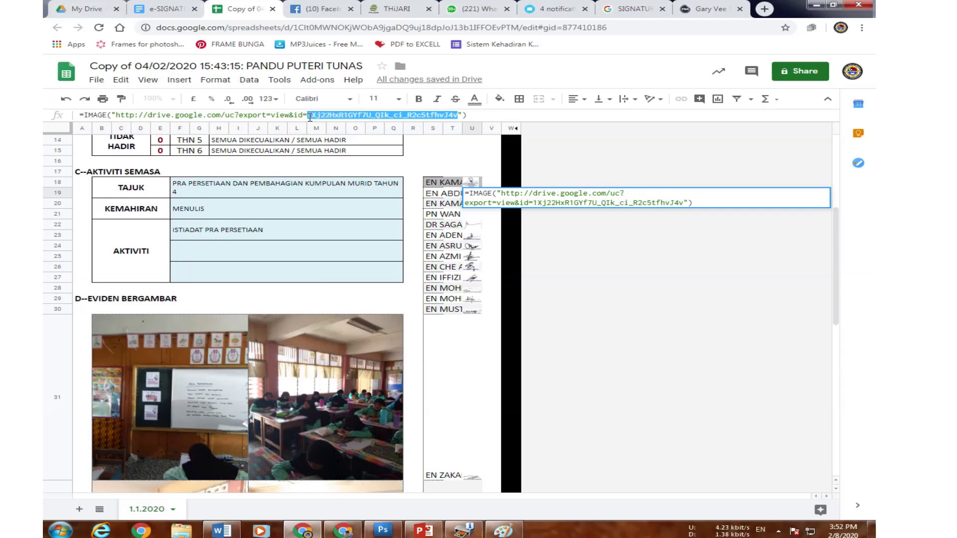
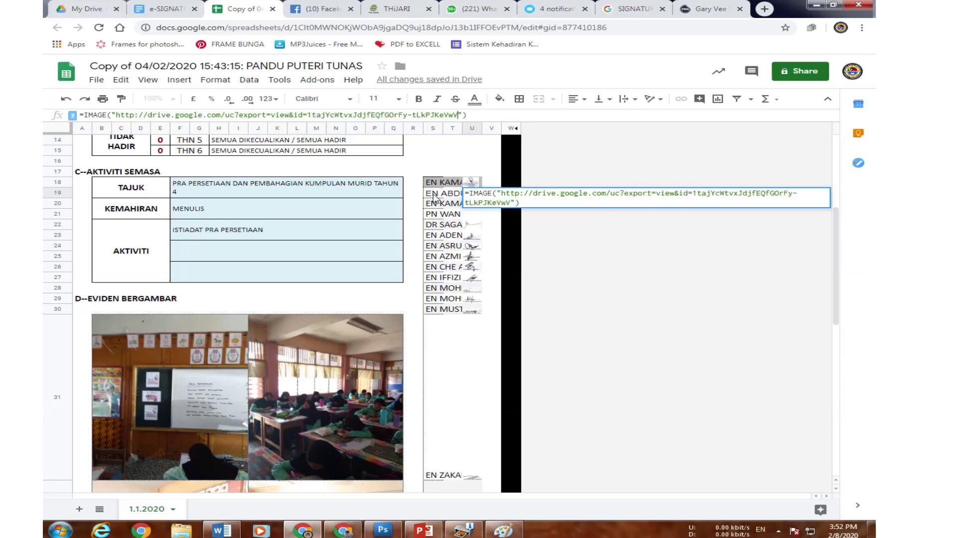
pyautogui.press('Return')
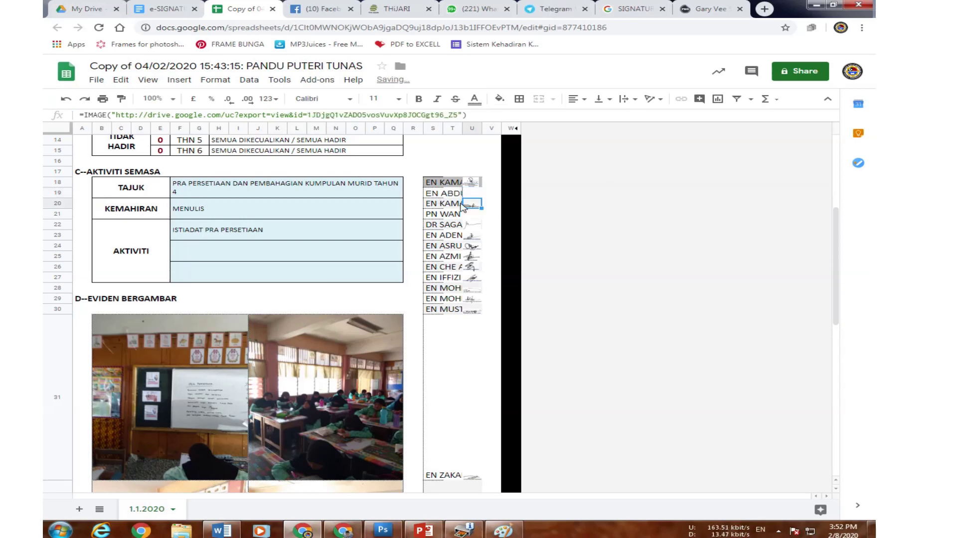
pyautogui.scroll(-3, 351, 360)
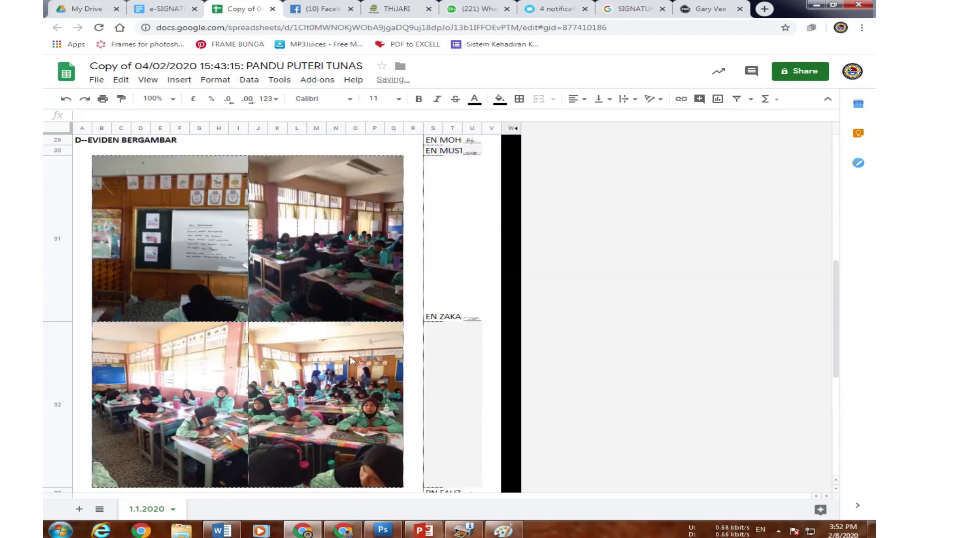
pyautogui.scroll(-3, 354, 369)
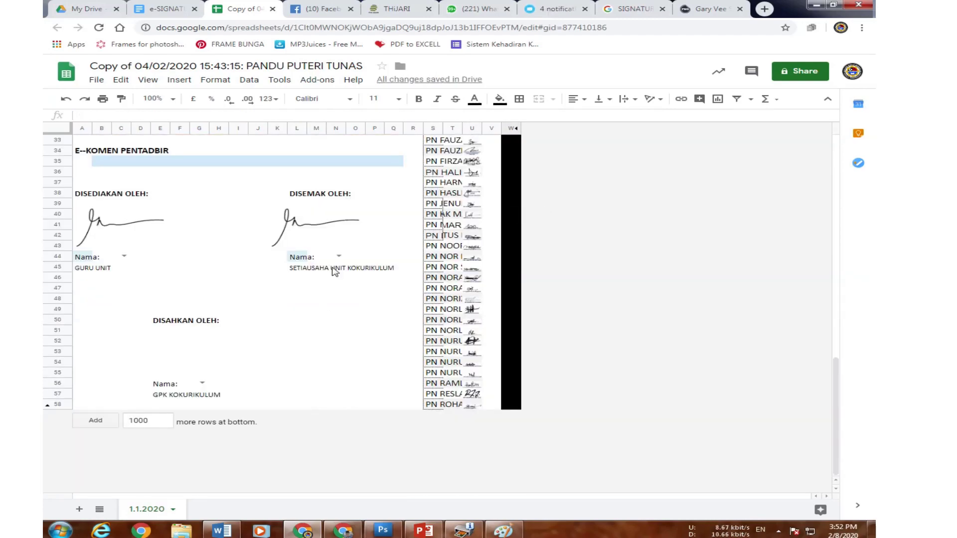
pyautogui.scroll(4, 587, 257)
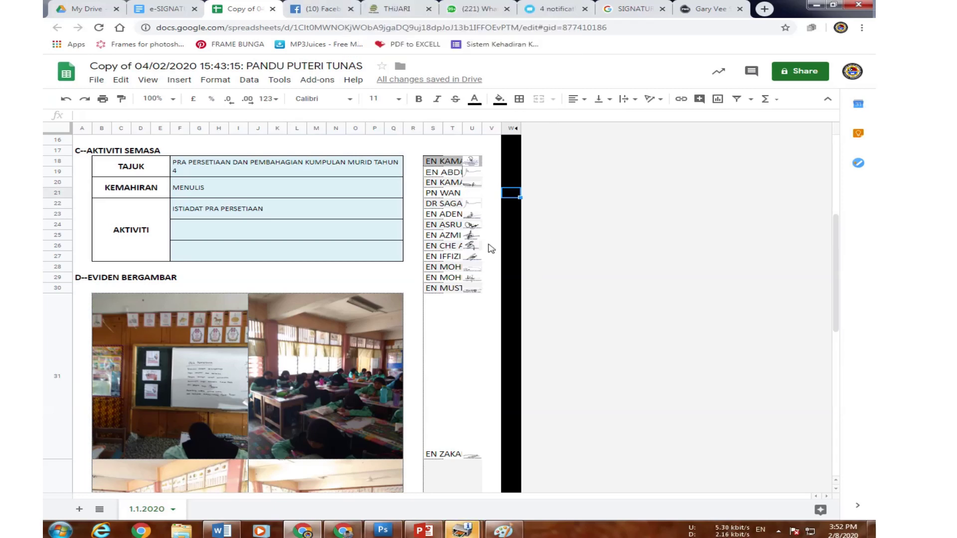
# Select the IMAGE formula text in row 18 and go to the e-SIGNATURE document.
pyautogui.click(472, 162)
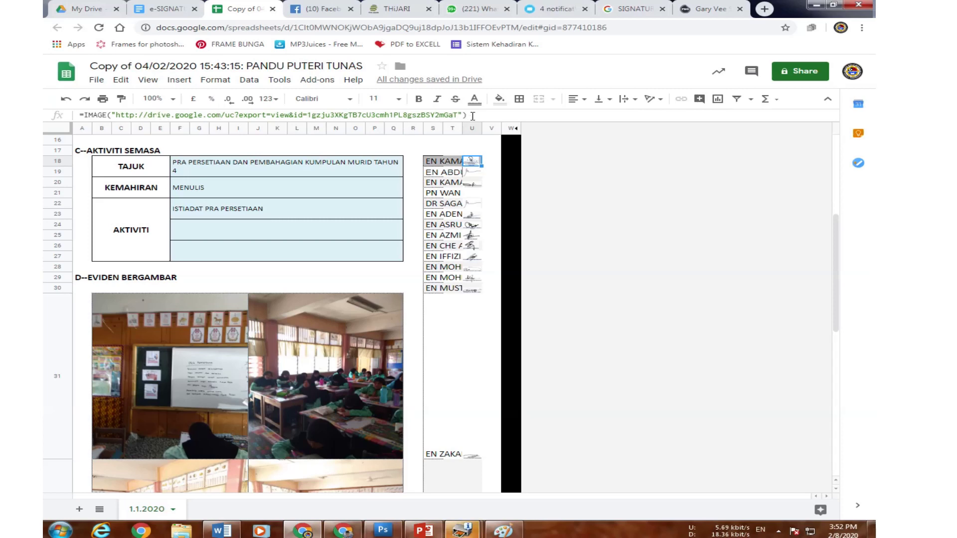
pyautogui.moveTo(471, 116); pyautogui.dragTo(82, 115)
pyautogui.hotkey('ctrl', 'c')
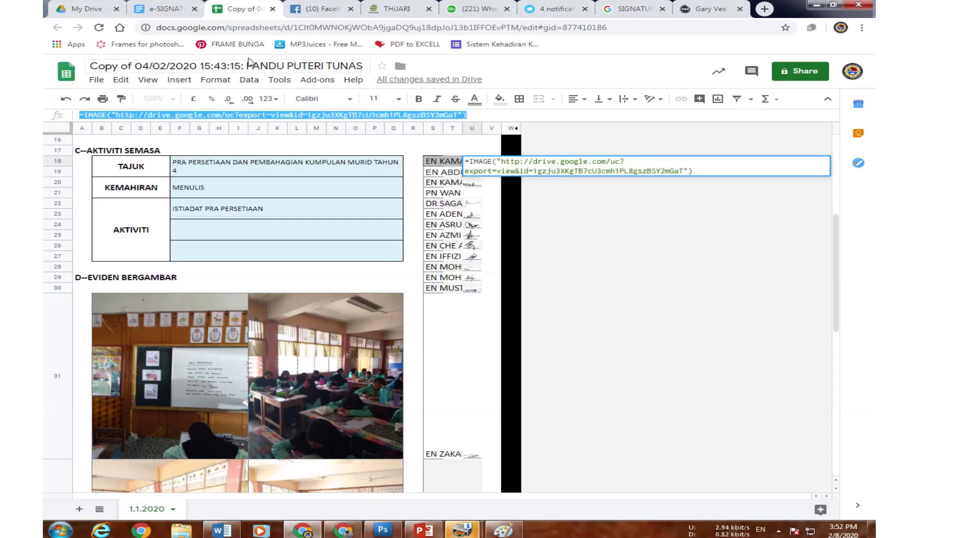
pyautogui.click(195, 15)
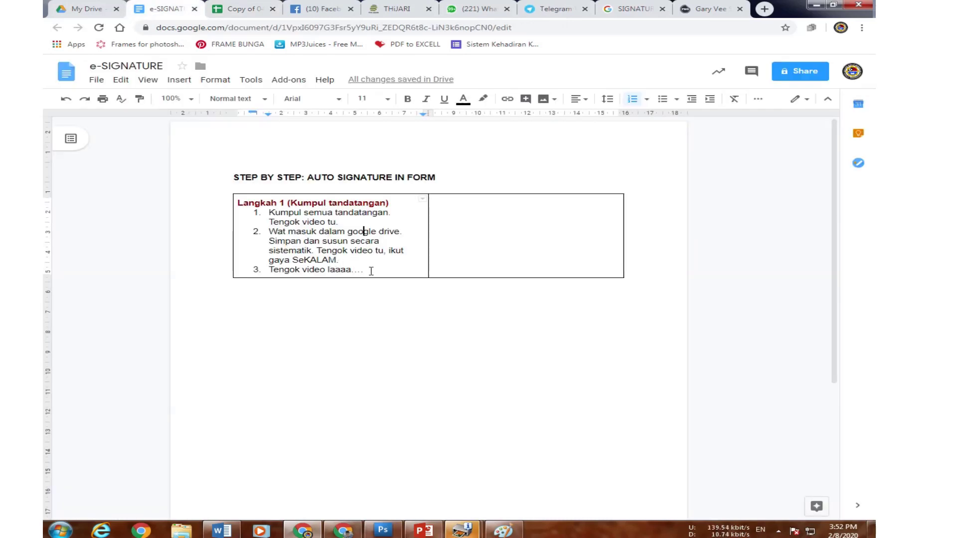
# Paste the IMAGE formula on a new unnumbered line, replacing its ID with '(LETAK ID IMGAE)'.
pyautogui.press('Return')
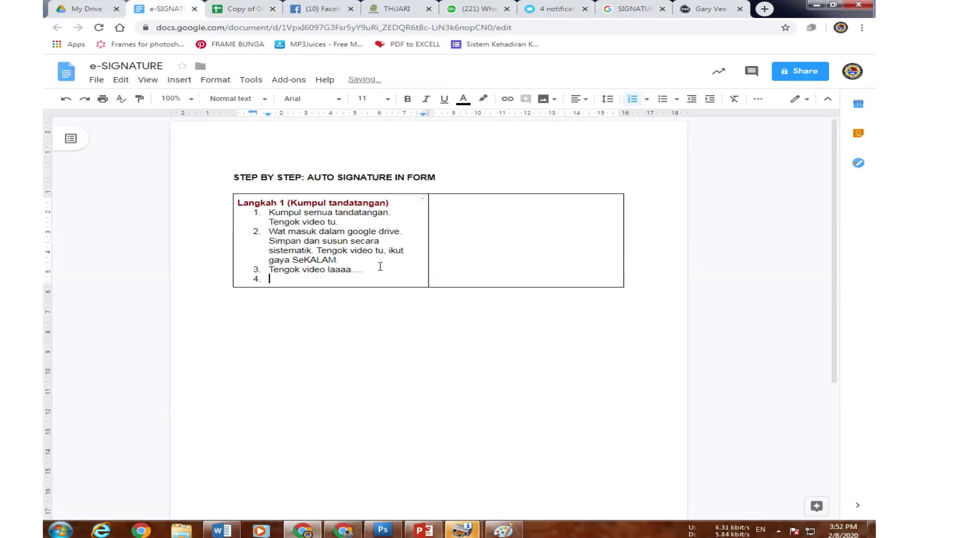
pyautogui.press('Return')
pyautogui.hotkey('ctrl', 'v')
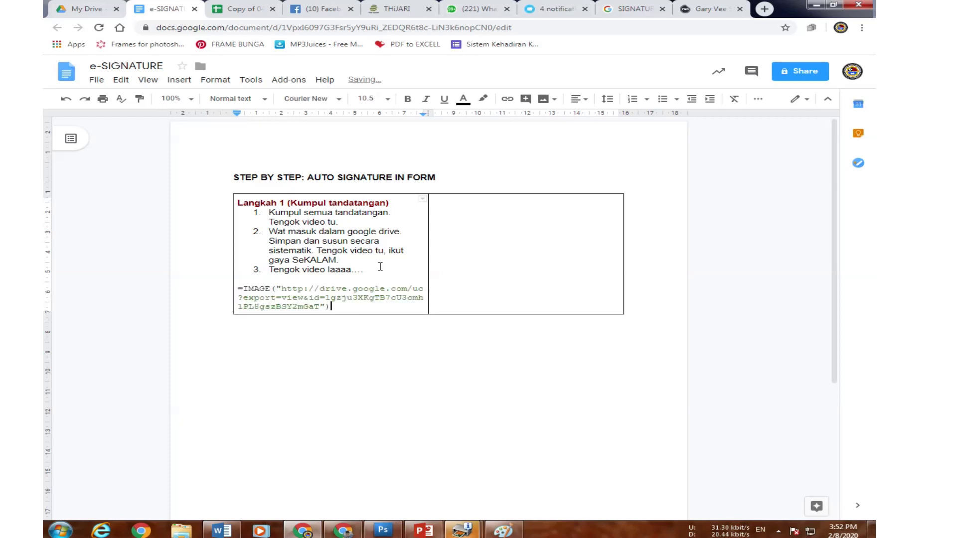
pyautogui.doubleClick(320, 306)
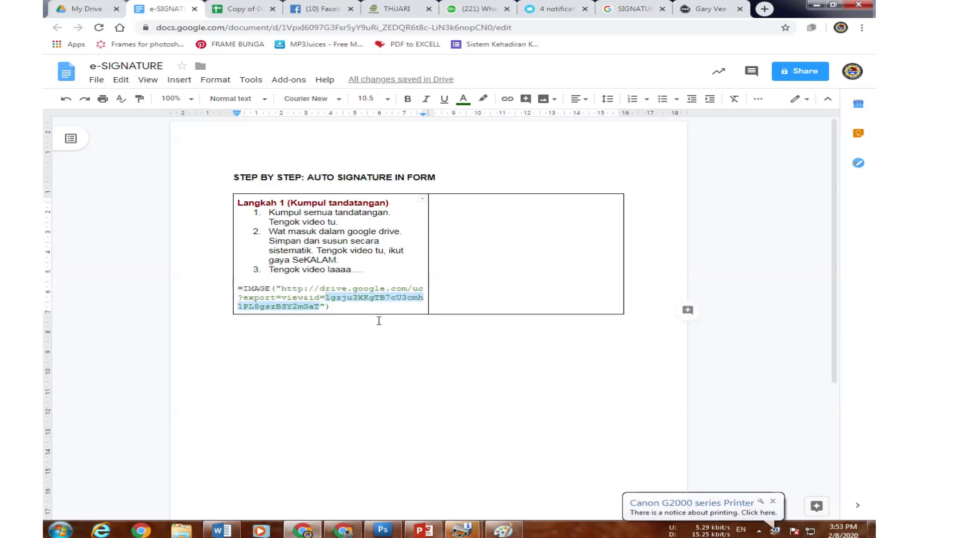
pyautogui.write('(LETA')
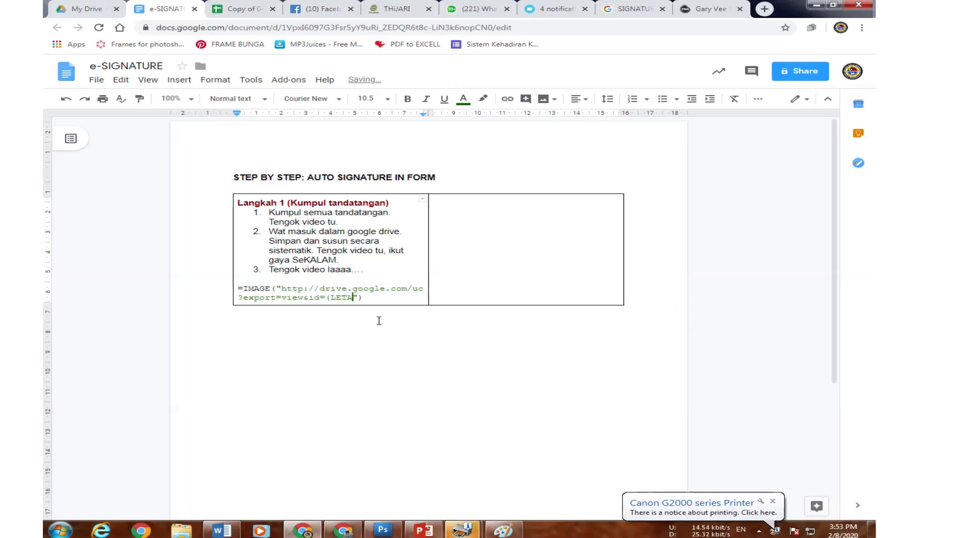
pyautogui.write('K ID IMGAE')
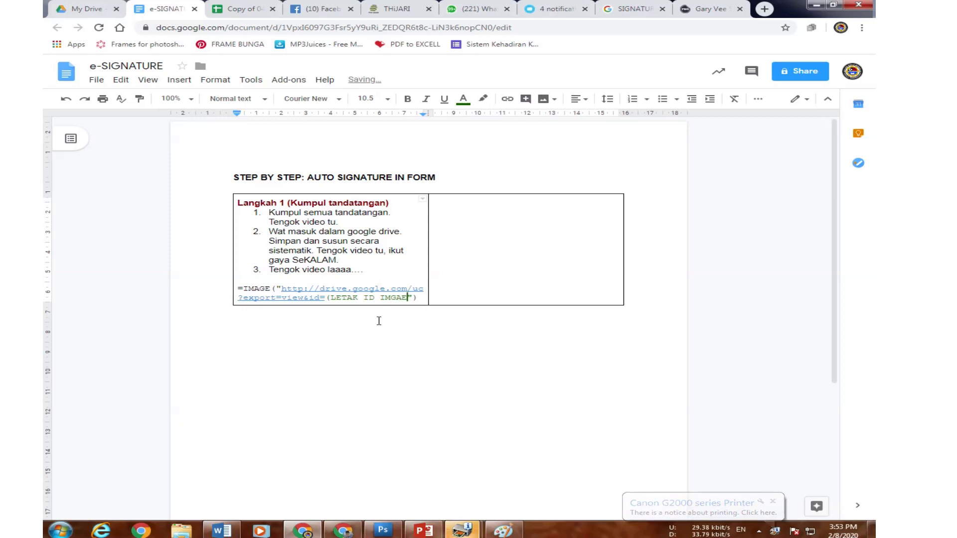
pyautogui.write(')')
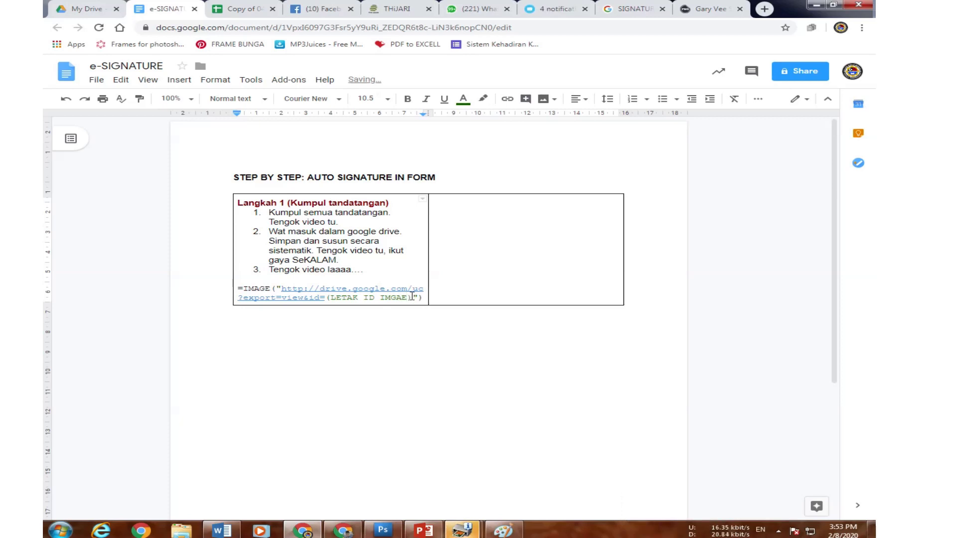
# Make the (LETAK ID IMGAE) placeholder bold and dark red.
pyautogui.hotkey('shift', 'Left')
pyautogui.hotkey('shift', 'Left')
pyautogui.hotkey('shift', 'Left')
pyautogui.hotkey('shift', 'Left')
pyautogui.hotkey('shift', 'Left')
pyautogui.hotkey('shift', 'Left')
pyautogui.hotkey('shift', 'Left')
pyautogui.hotkey('shift', 'Left')
pyautogui.hotkey('shift', 'Left')
pyautogui.hotkey('shift', 'Left')
pyautogui.hotkey('shift', 'Left')
pyautogui.hotkey('shift', 'Left')
pyautogui.hotkey('shift', 'Left')
pyautogui.hotkey('shift', 'Left')
pyautogui.hotkey('shift', 'Left')
pyautogui.hotkey('shift', 'Left')
pyautogui.click(407, 98)
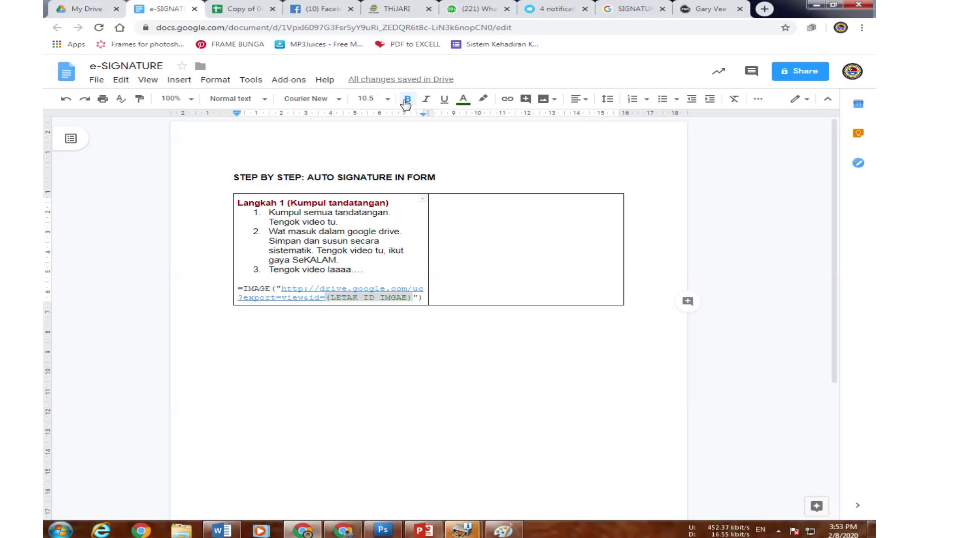
pyautogui.click(462, 98)
pyautogui.click(467, 128)
pyautogui.click(482, 245)
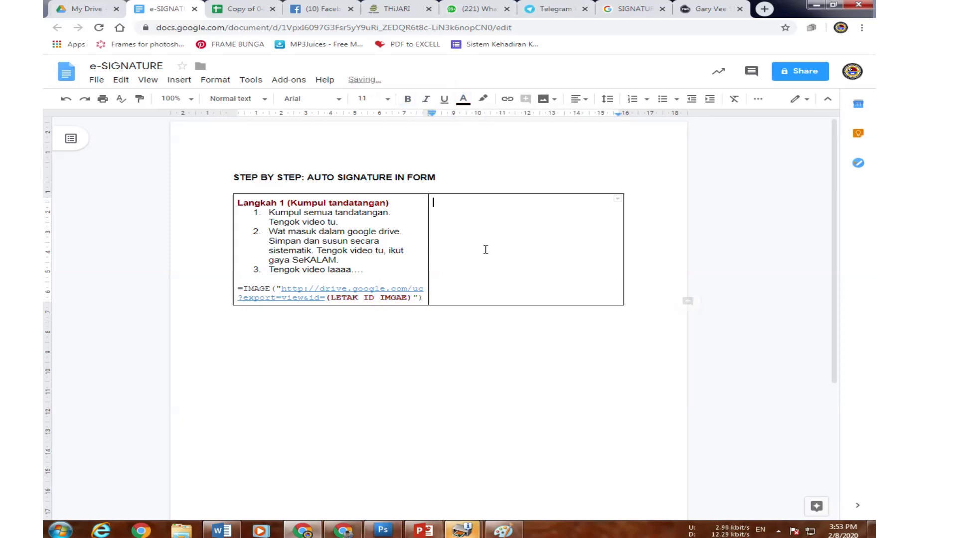
# Fix the template's ending with a closing parenthesis and return to the spreadsheet.
pyautogui.click(411, 298)
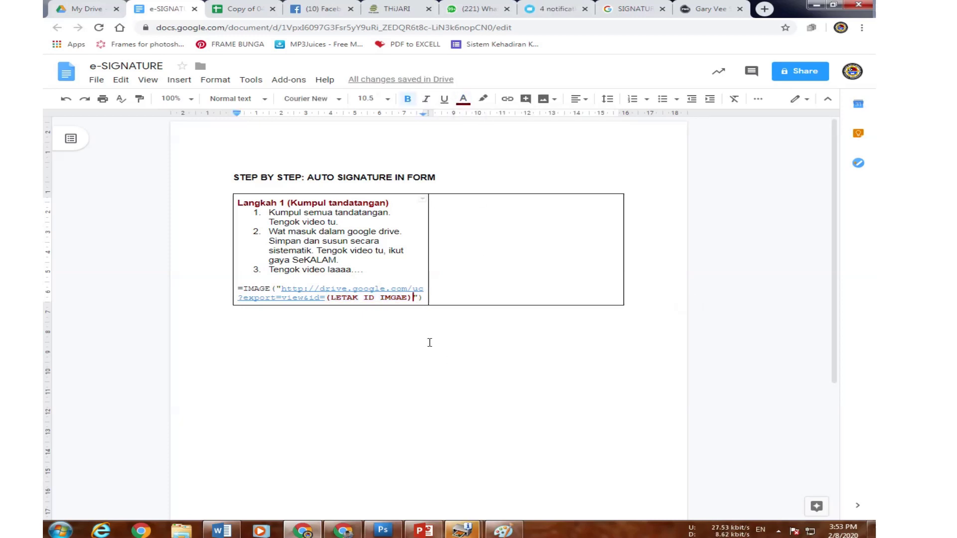
pyautogui.press('BackSpace')
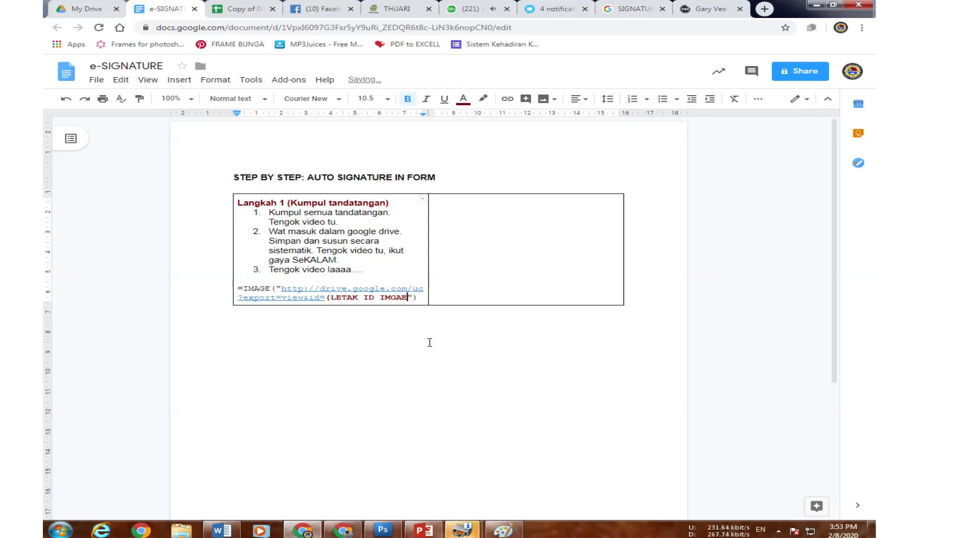
pyautogui.write(')')
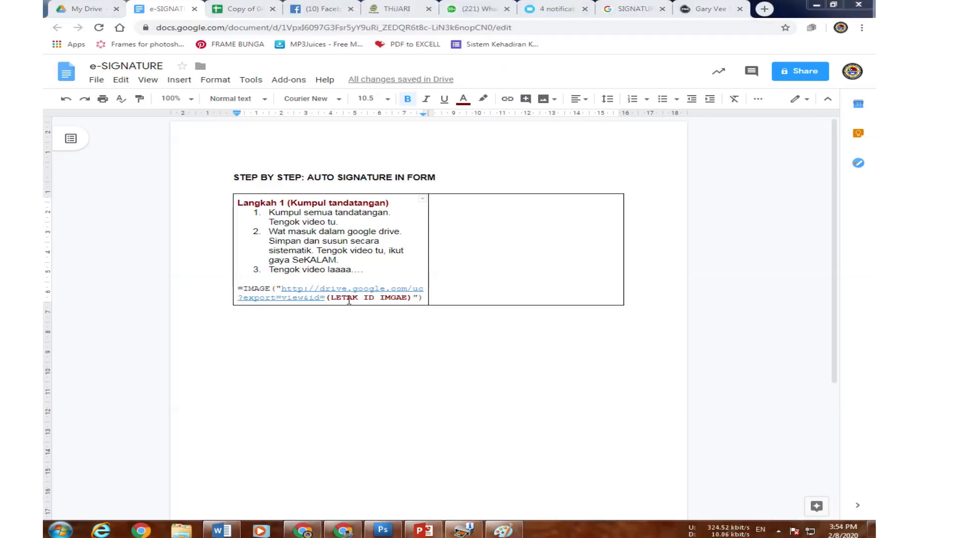
pyautogui.click(229, 8)
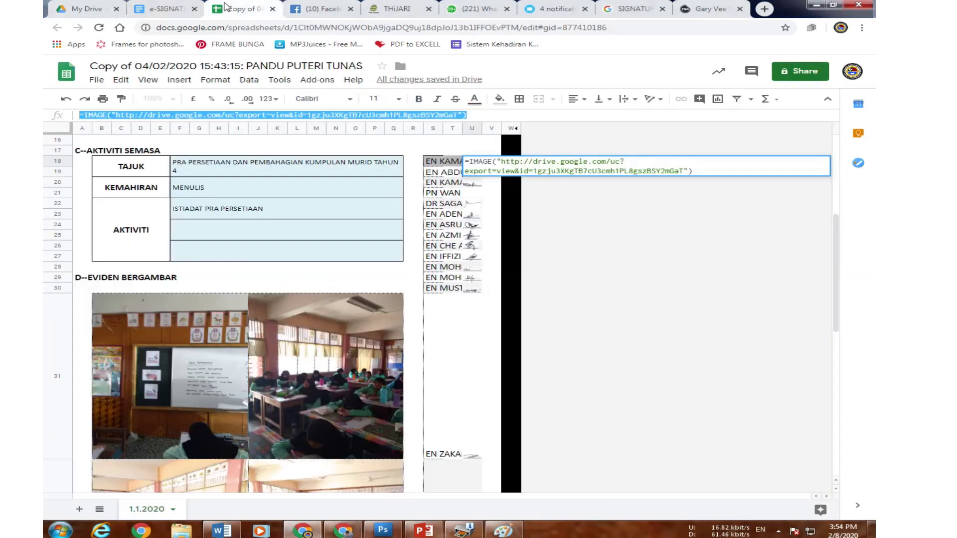
pyautogui.click(478, 186)
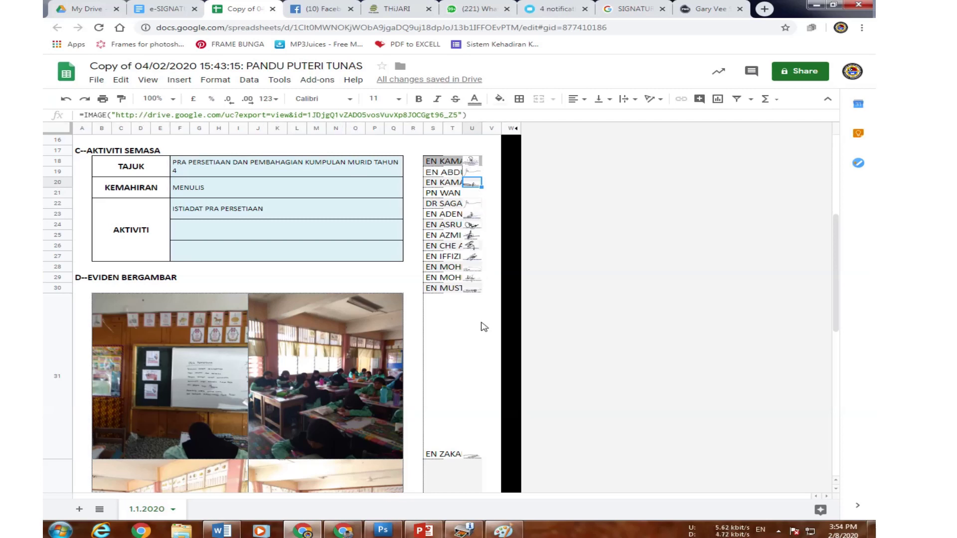
pyautogui.moveTo(449, 114); pyautogui.dragTo(312, 111)
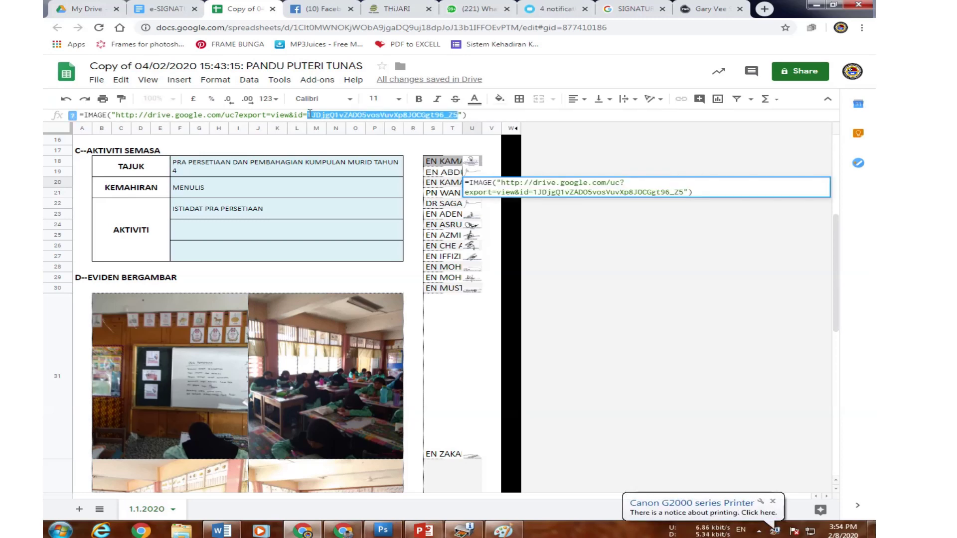
pyautogui.click(156, 11)
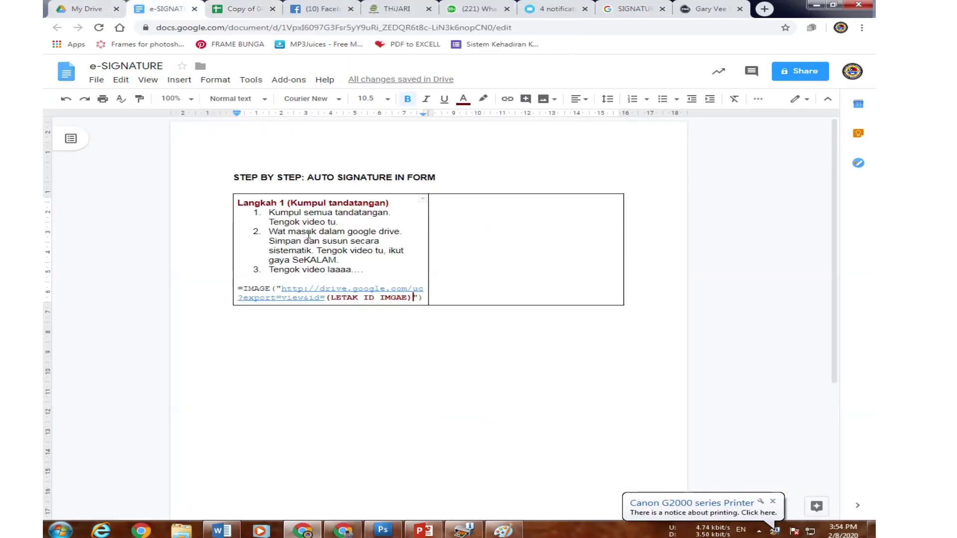
pyautogui.moveTo(238, 286); pyautogui.dragTo(423, 300)
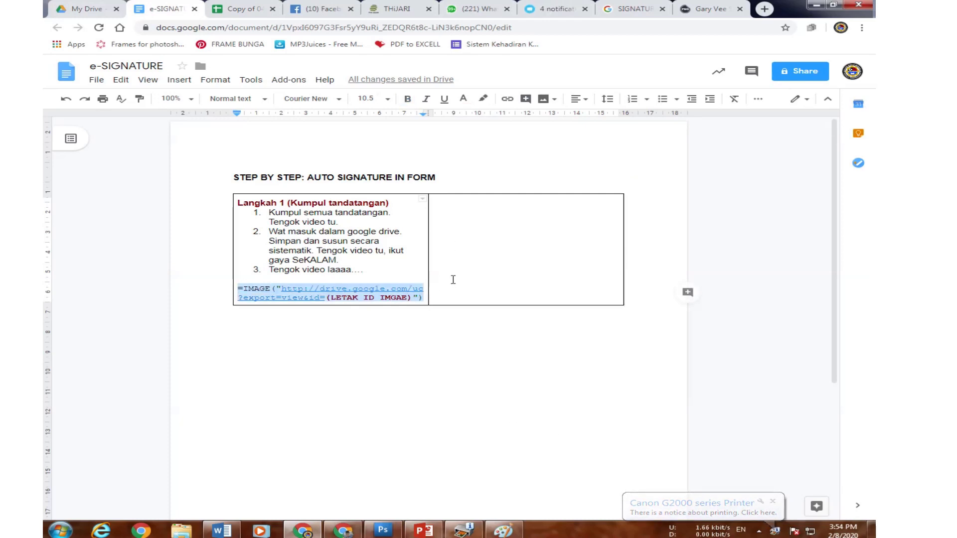
pyautogui.click(498, 249)
pyautogui.moveTo(412, 298); pyautogui.dragTo(326, 299)
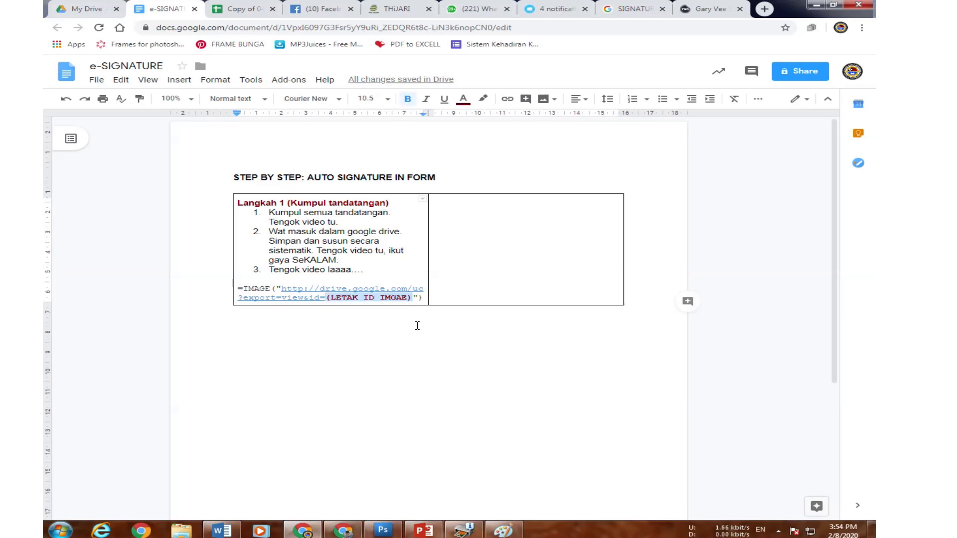
pyautogui.click(234, 9)
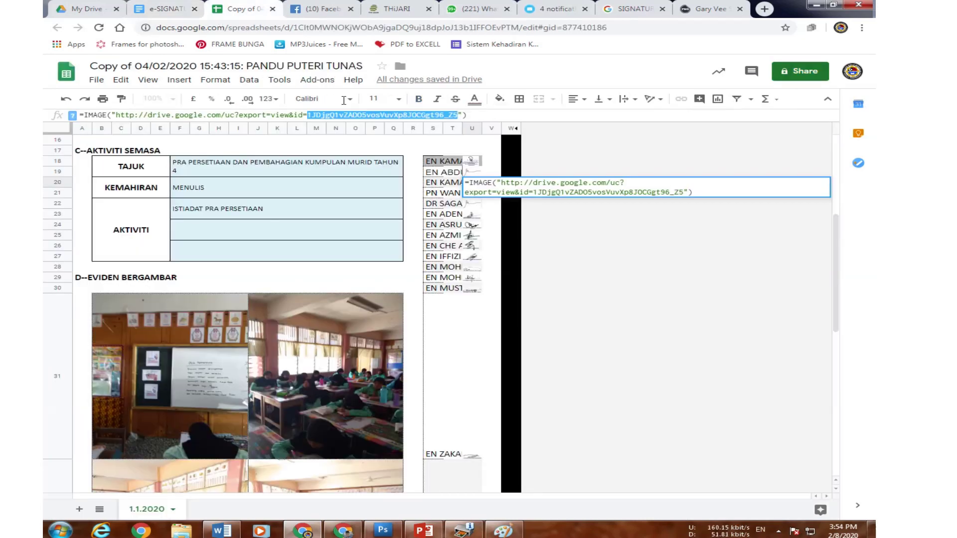
pyautogui.click(496, 215)
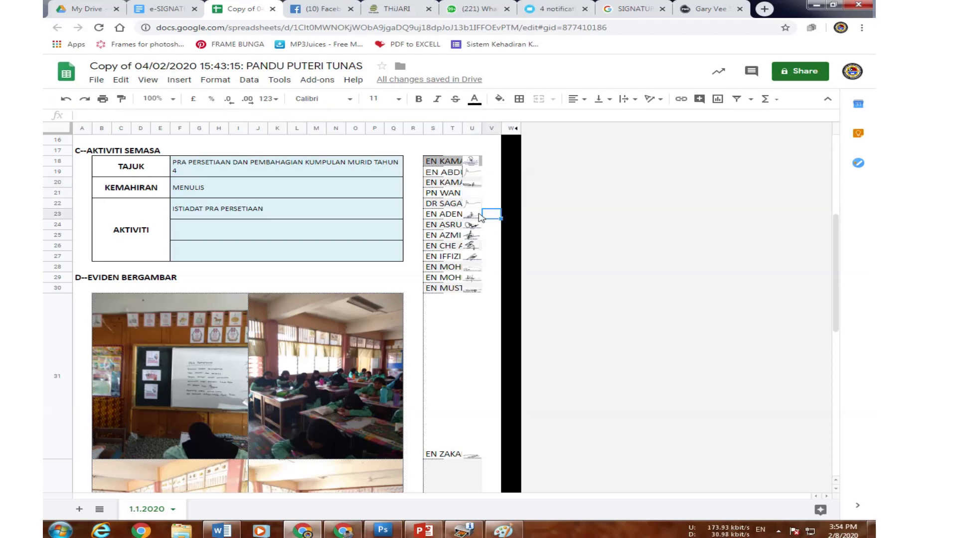
pyautogui.scroll(-7, 459, 324)
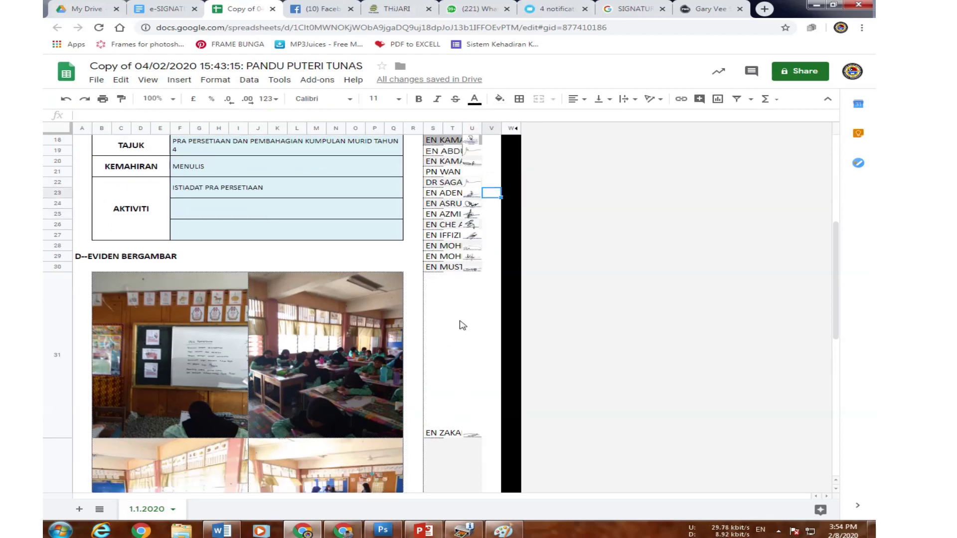
pyautogui.scroll(5, 477, 297)
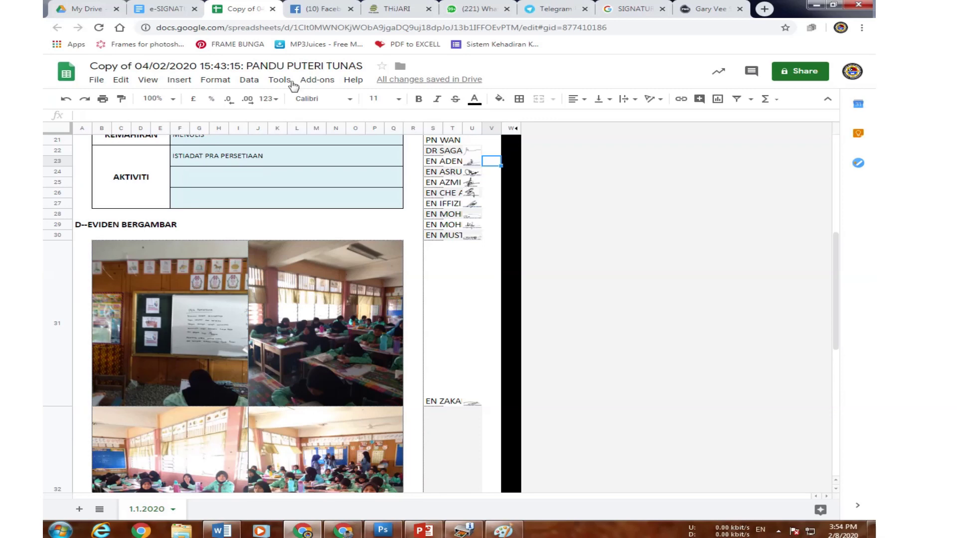
pyautogui.click(169, 10)
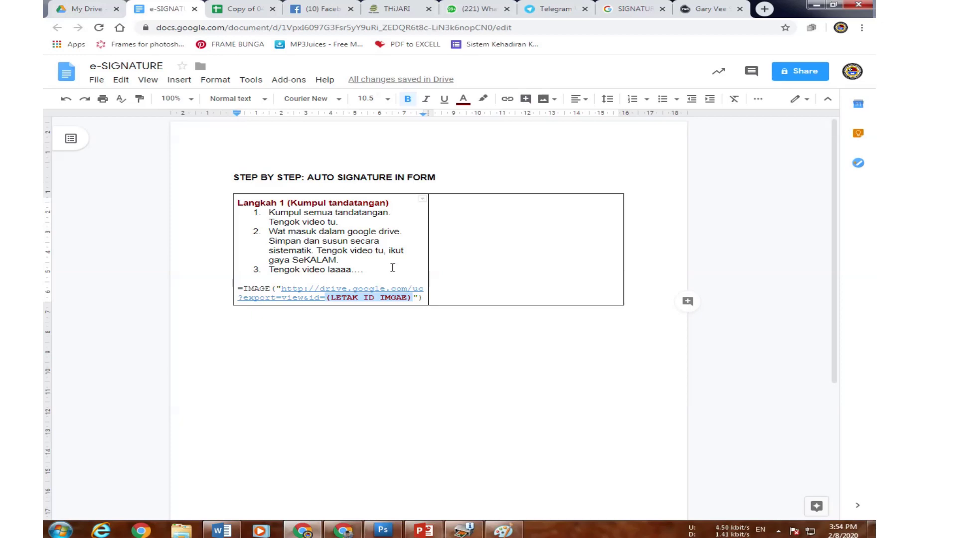
pyautogui.click(243, 8)
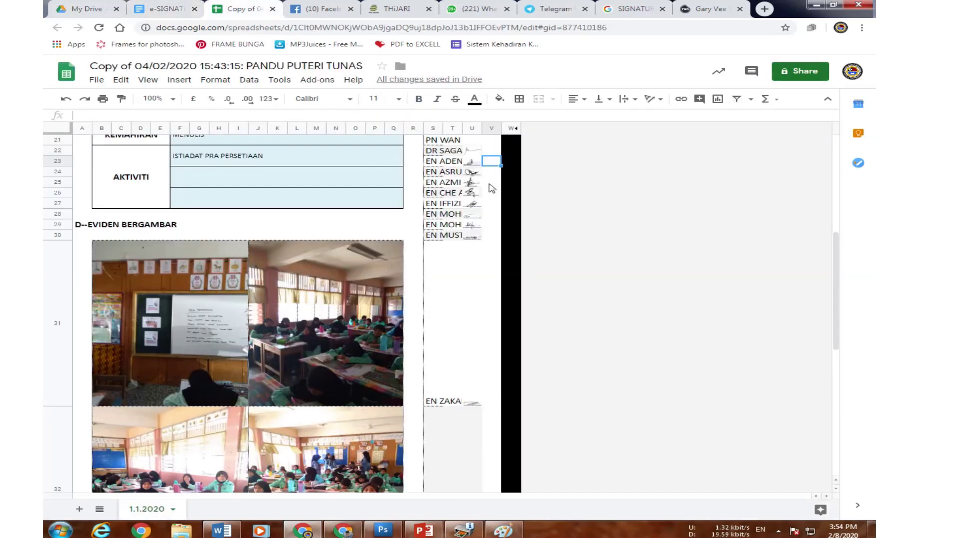
pyautogui.click(85, 8)
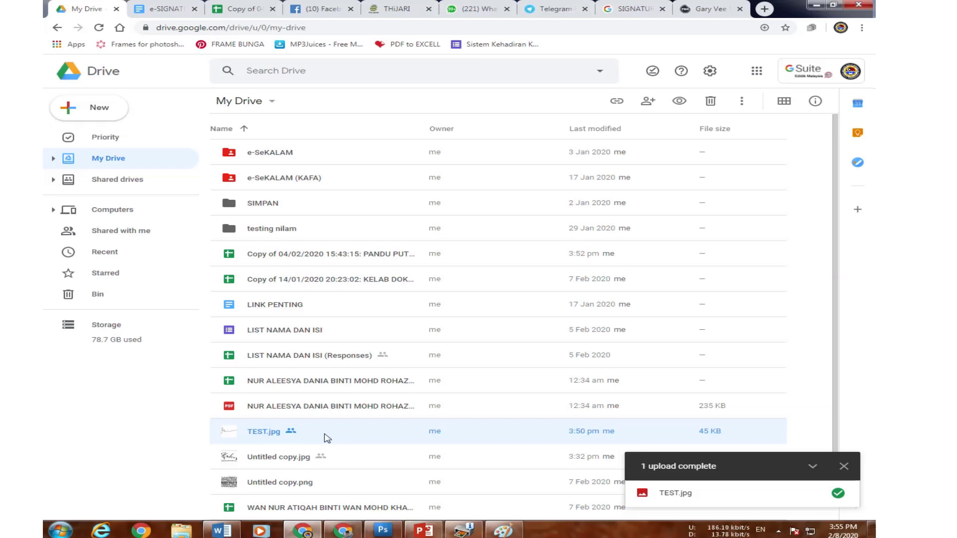
pyautogui.click(260, 10)
pyautogui.scroll(4, 487, 311)
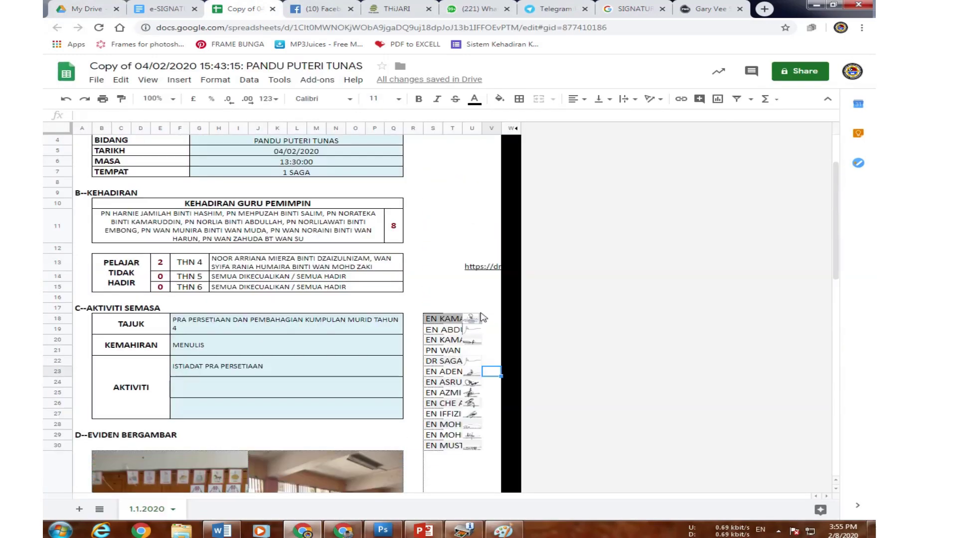
# Compare the file ID in U13's share link with the drive ID in U18's formula.
pyautogui.click(469, 267)
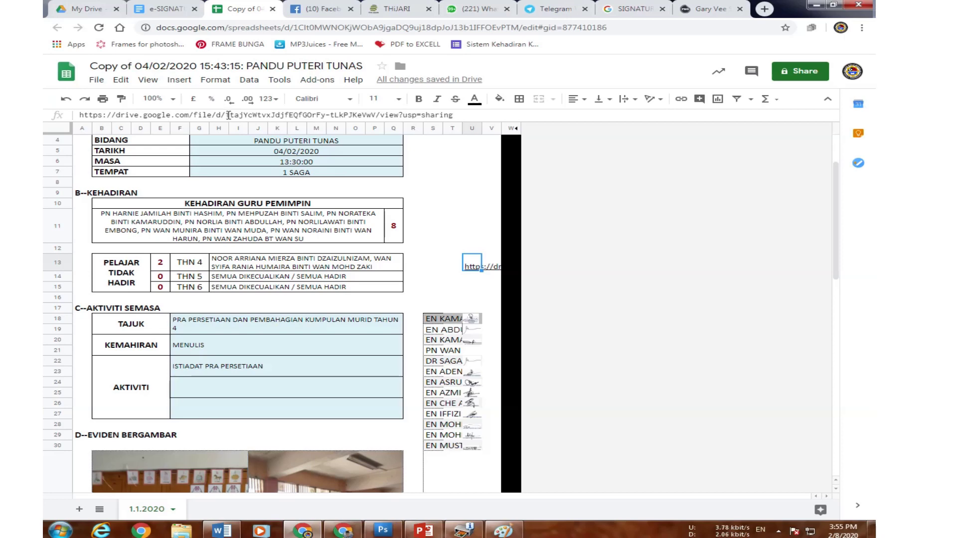
pyautogui.moveTo(226, 114); pyautogui.dragTo(418, 116)
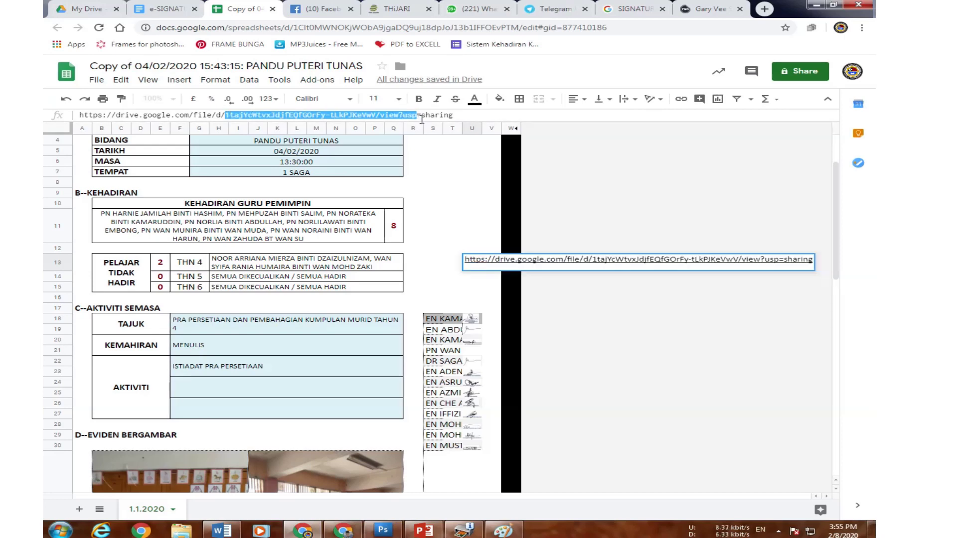
pyautogui.click(668, 364)
pyautogui.click(473, 323)
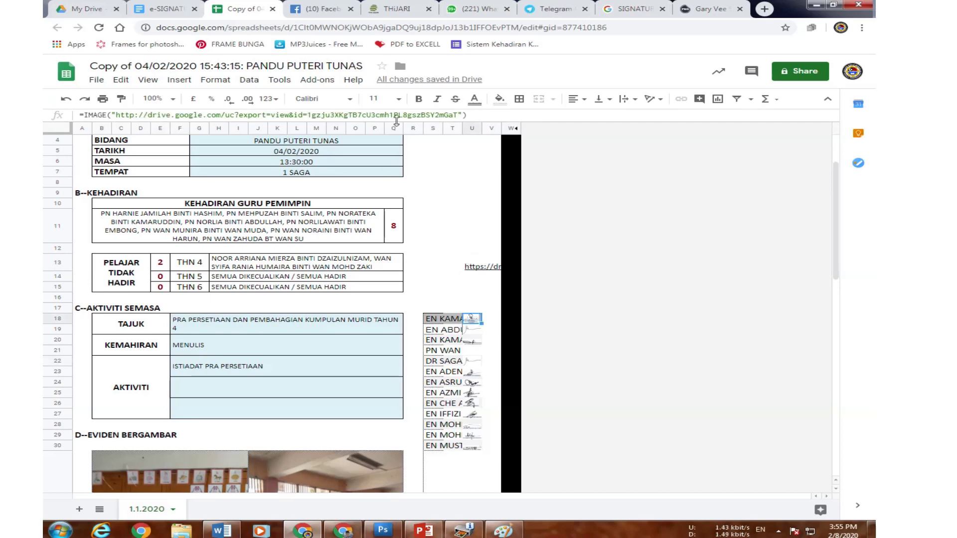
pyautogui.moveTo(454, 115); pyautogui.dragTo(305, 116)
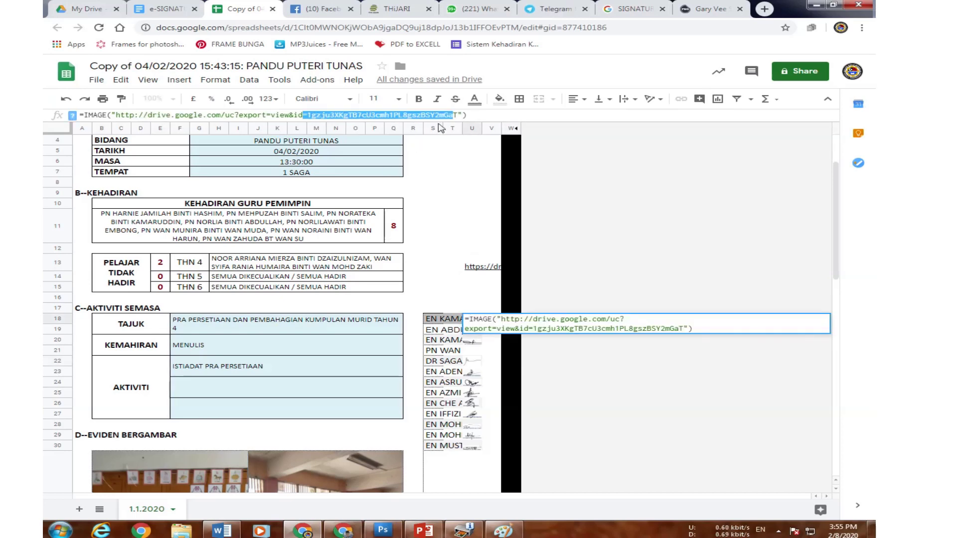
pyautogui.click(458, 115)
pyautogui.moveTo(458, 115); pyautogui.dragTo(307, 115)
pyautogui.press('Escape')
# Clear the share link from U13 and return to the e-SIGNATURE guide.
pyautogui.click(471, 268)
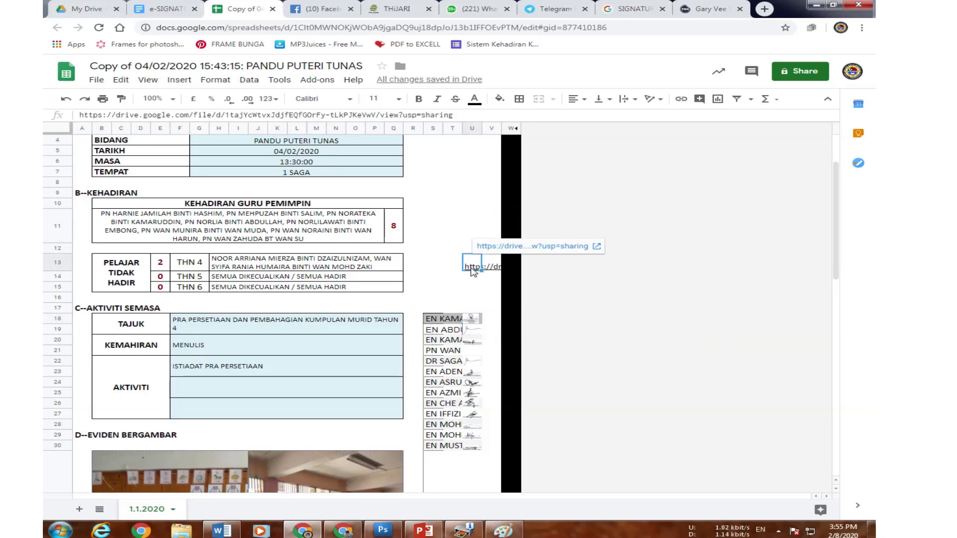
pyautogui.press('Delete')
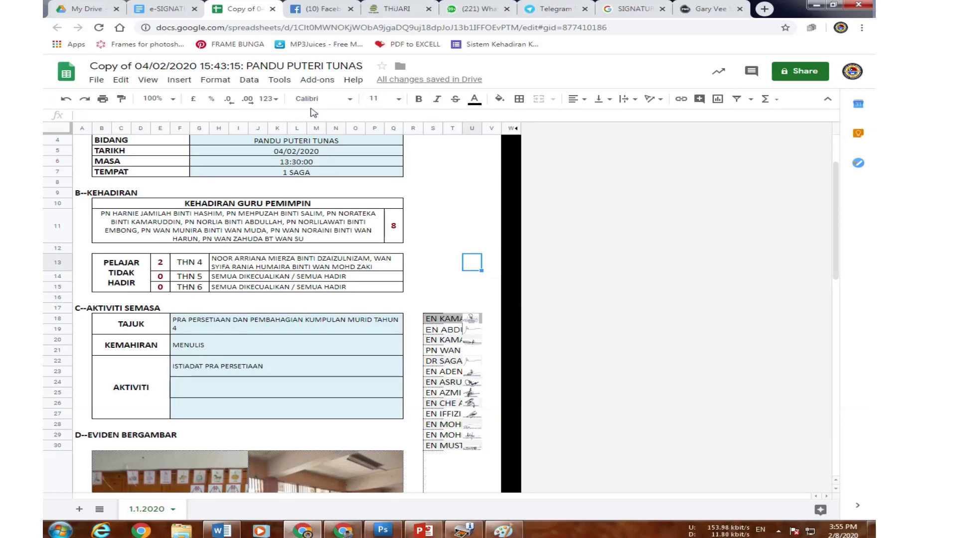
pyautogui.click(473, 331)
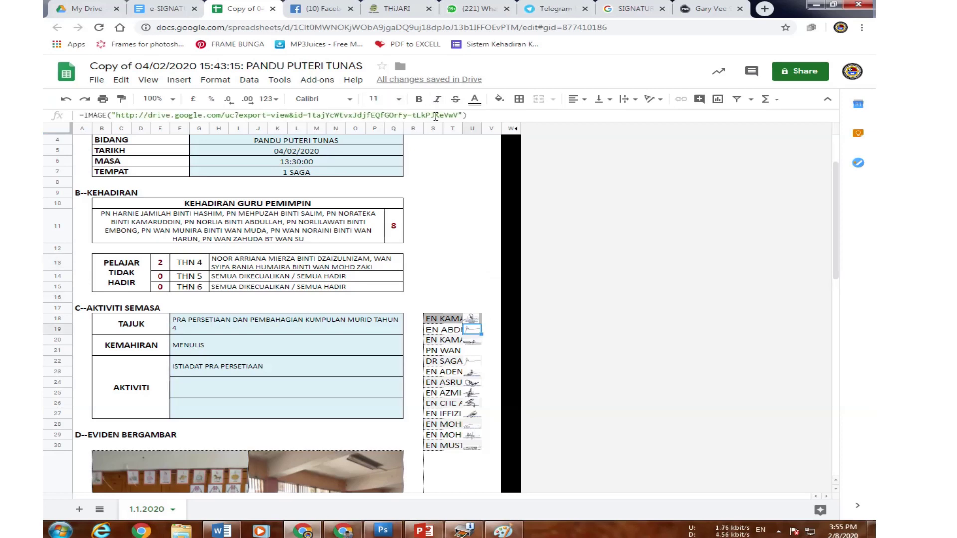
pyautogui.click(476, 263)
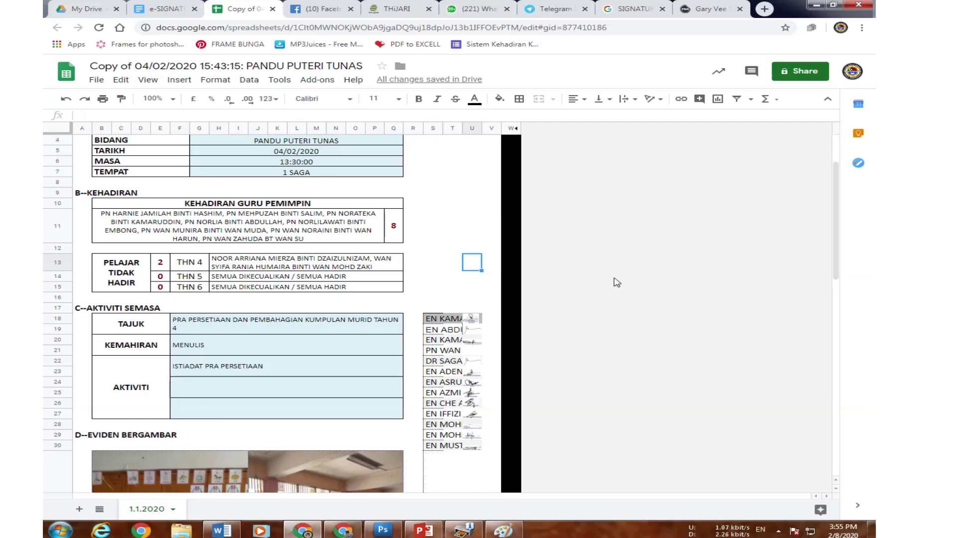
pyautogui.click(166, 9)
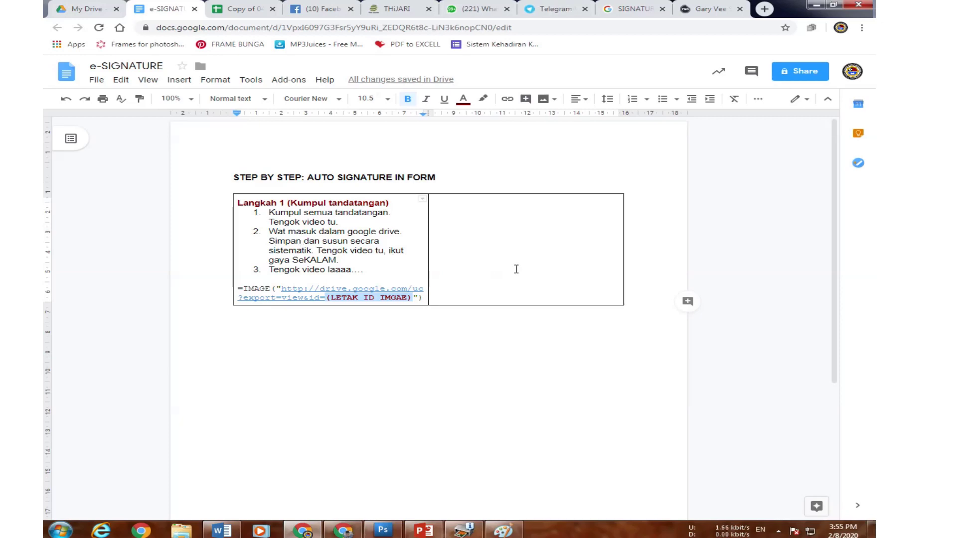
pyautogui.click(234, 12)
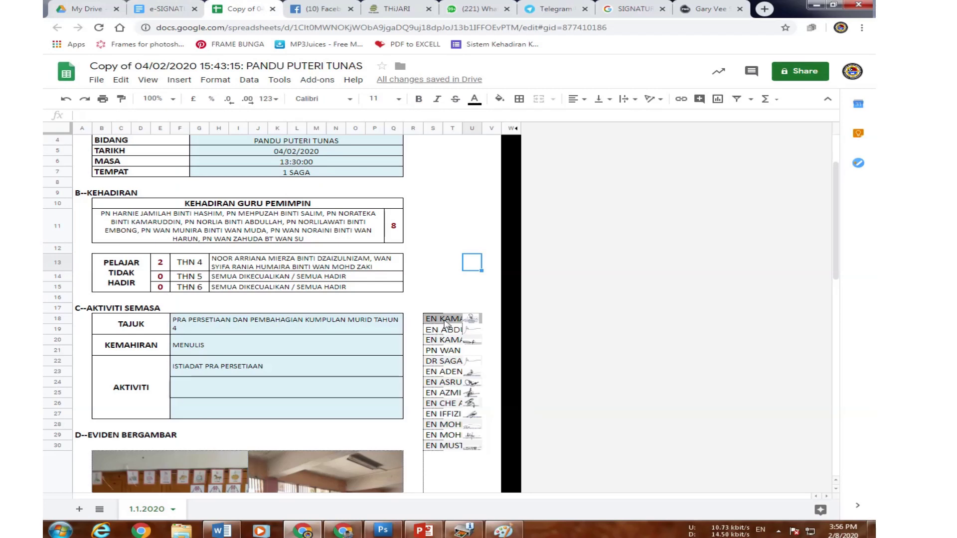
pyautogui.moveTo(424, 303)
pyautogui.mouseDown()
pyautogui.moveTo(448, 398)
pyautogui.moveTo(448, 491)
pyautogui.mouseUp()
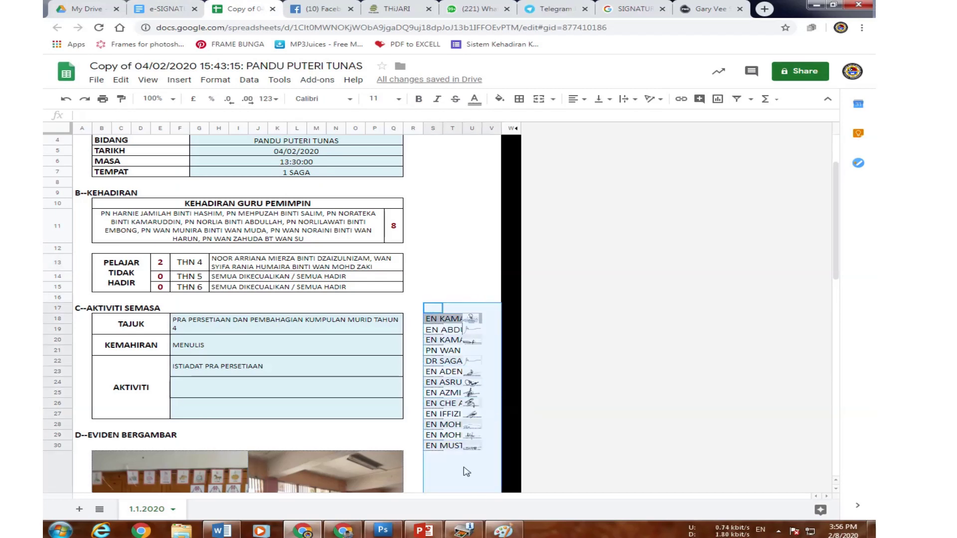
pyautogui.scroll(-5, 437, 292)
pyautogui.click(480, 166)
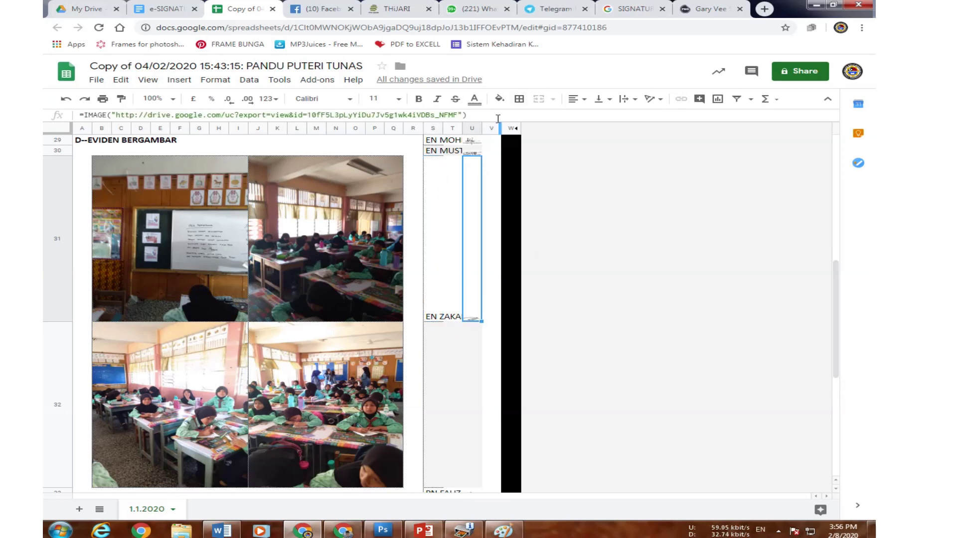
pyautogui.scroll(3, 417, 299)
pyautogui.click(165, 8)
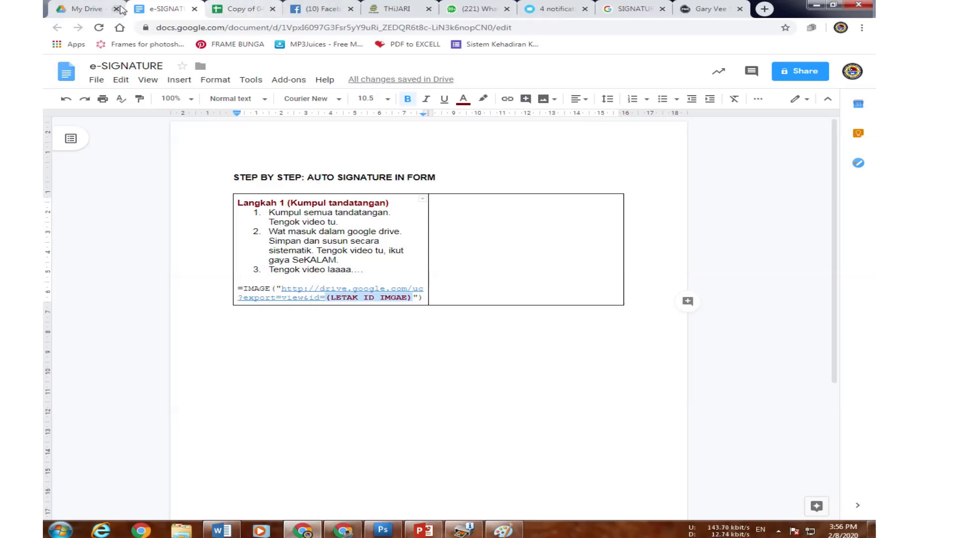
pyautogui.moveTo(428, 6)
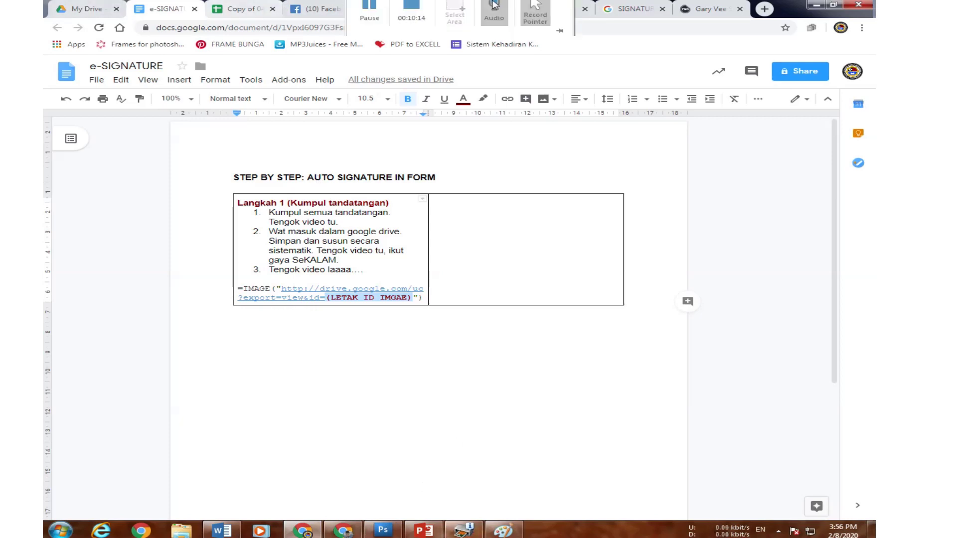